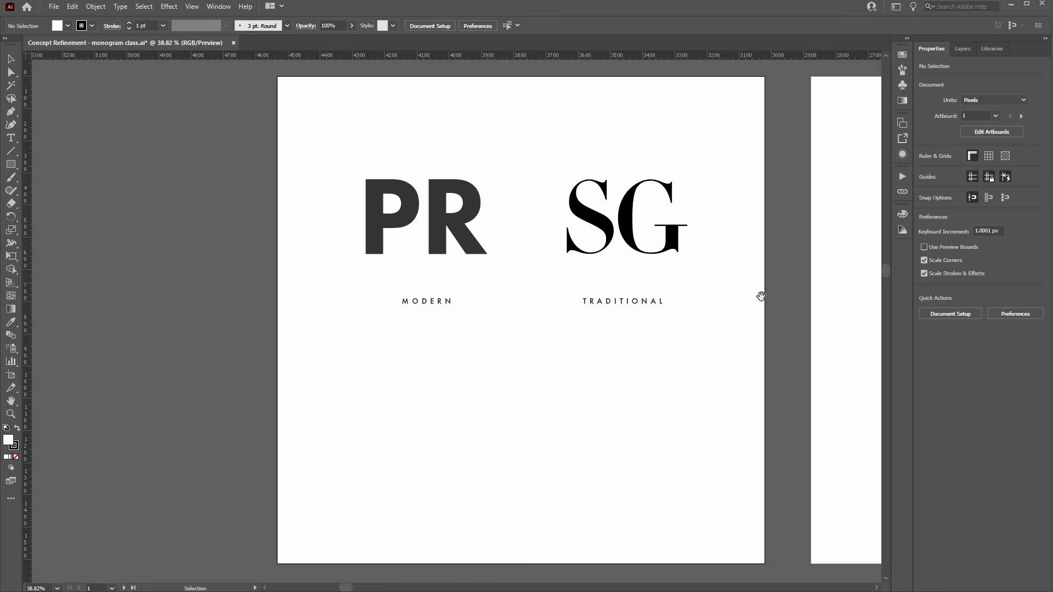
- Examine the SG monogram studies on the second artboard and check the S and G of the first one as separate letters
scroll(505, 263, right, 8)
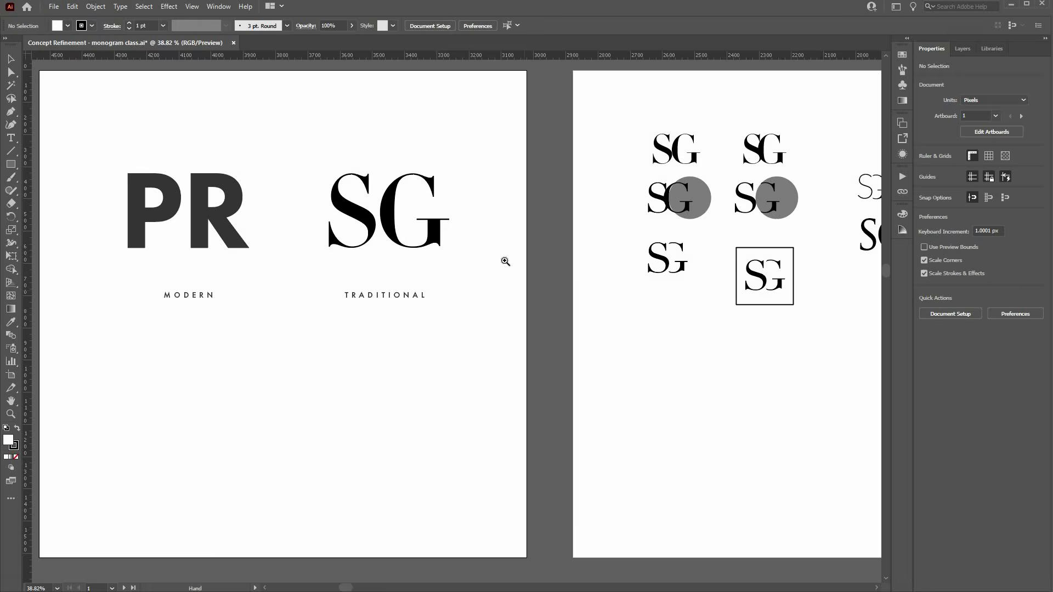
drag(653, 312, 512, 332)
ctrl+click(511, 331)
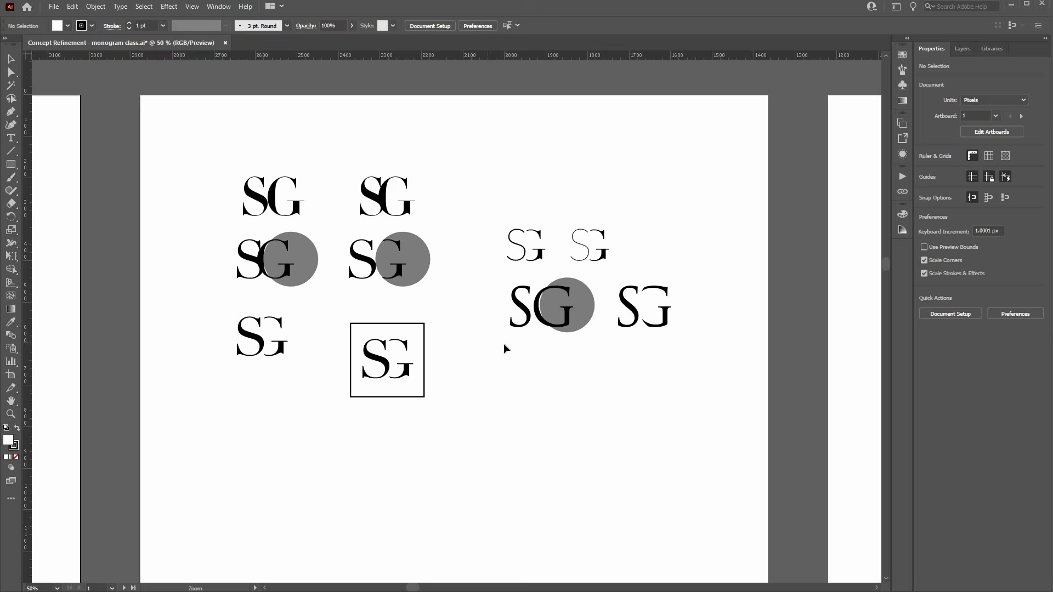
alt+scroll(503, 343, up, 1)
alt+scroll(503, 348, up, 1)
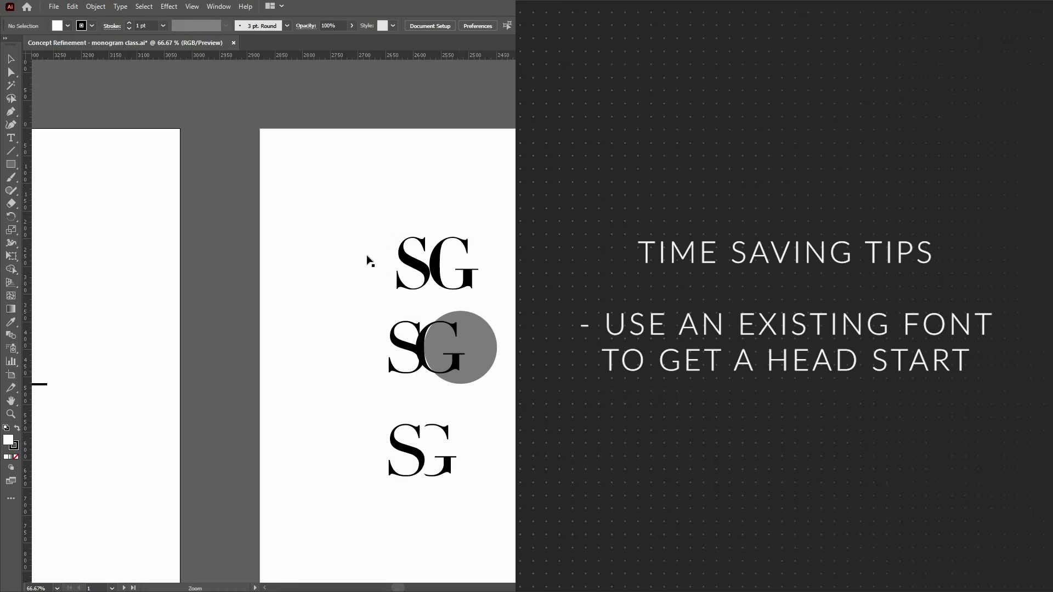
key(ctrl+equal)
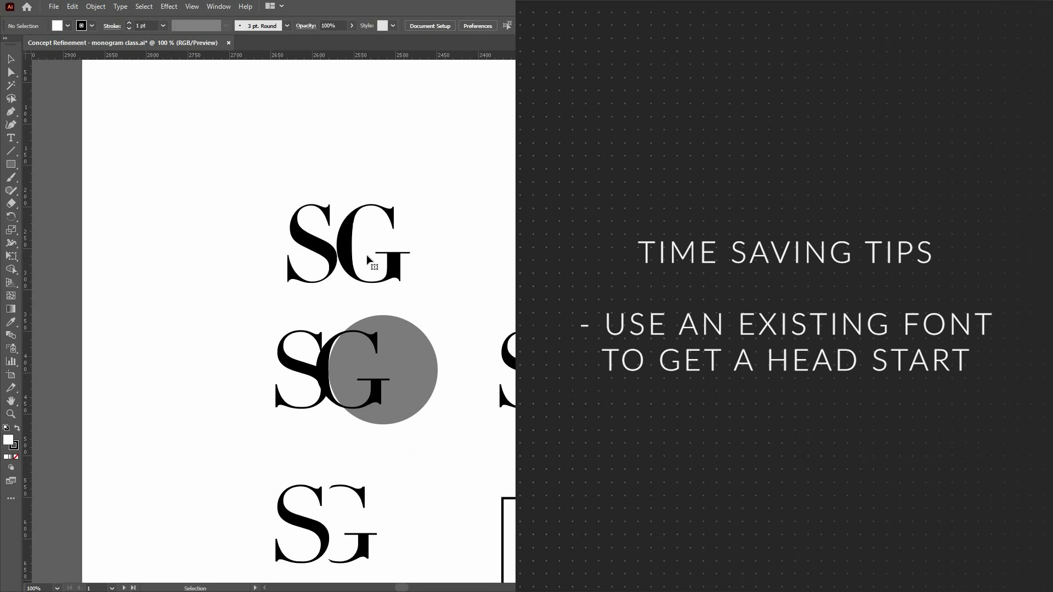
click(312, 263)
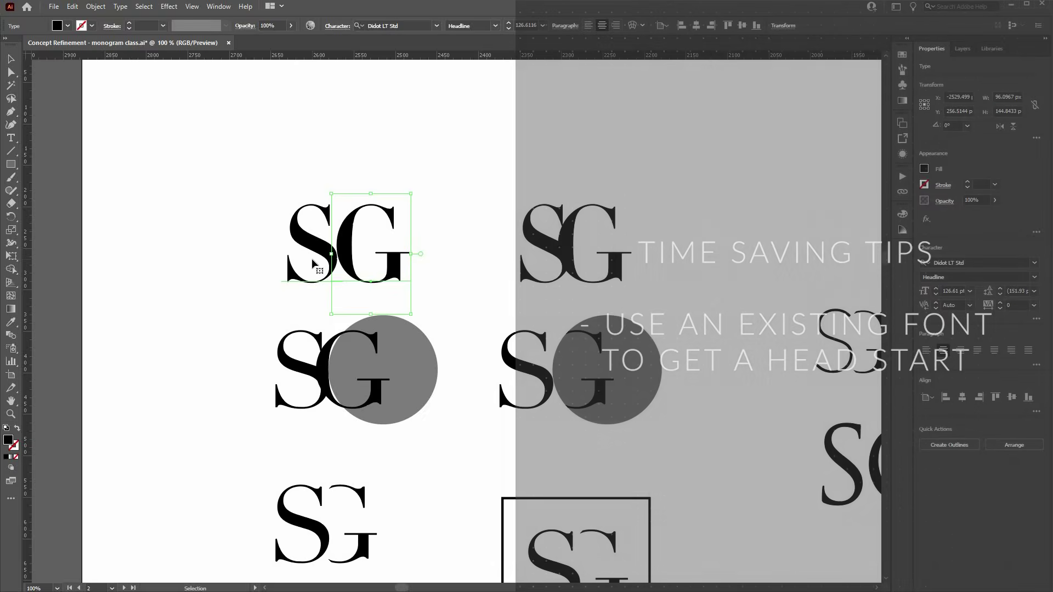
click(311, 259)
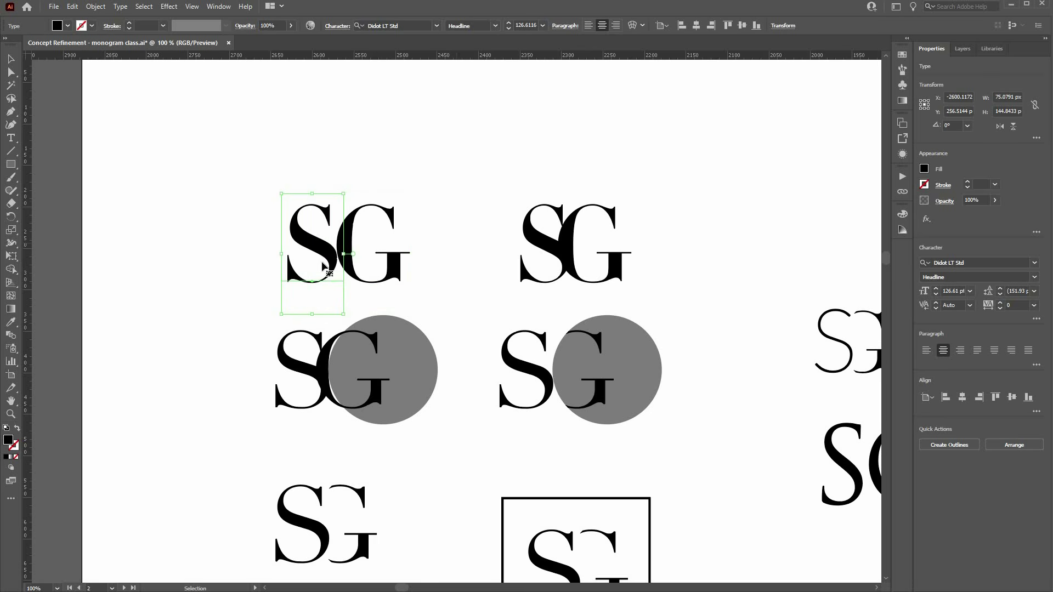
shift+click(393, 226)
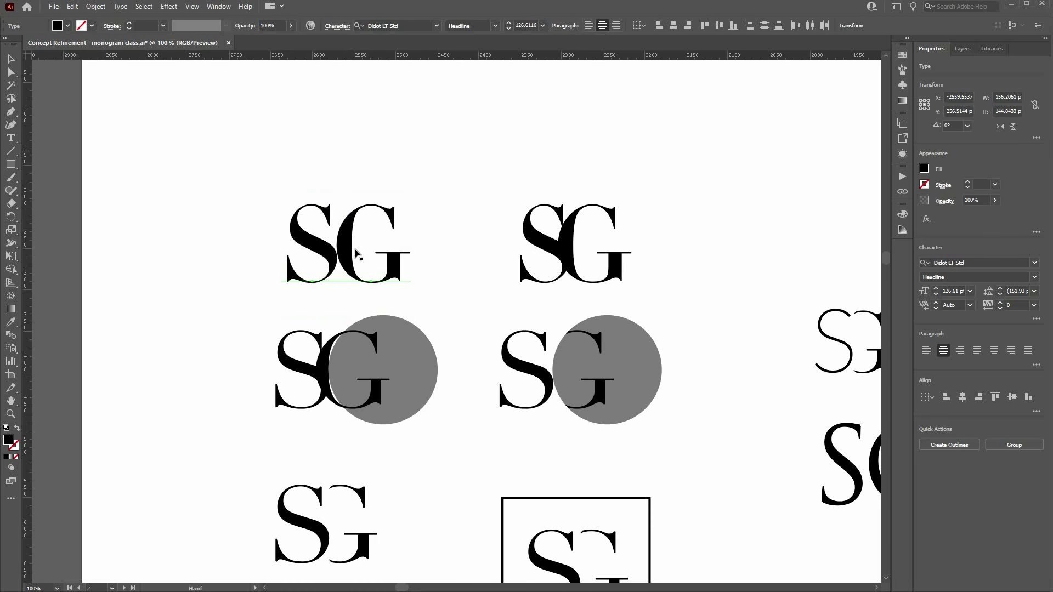
- Move the G of the first SG text monogram clear of the S, keeping both letters on the same baseline
click(347, 244)
click(314, 244)
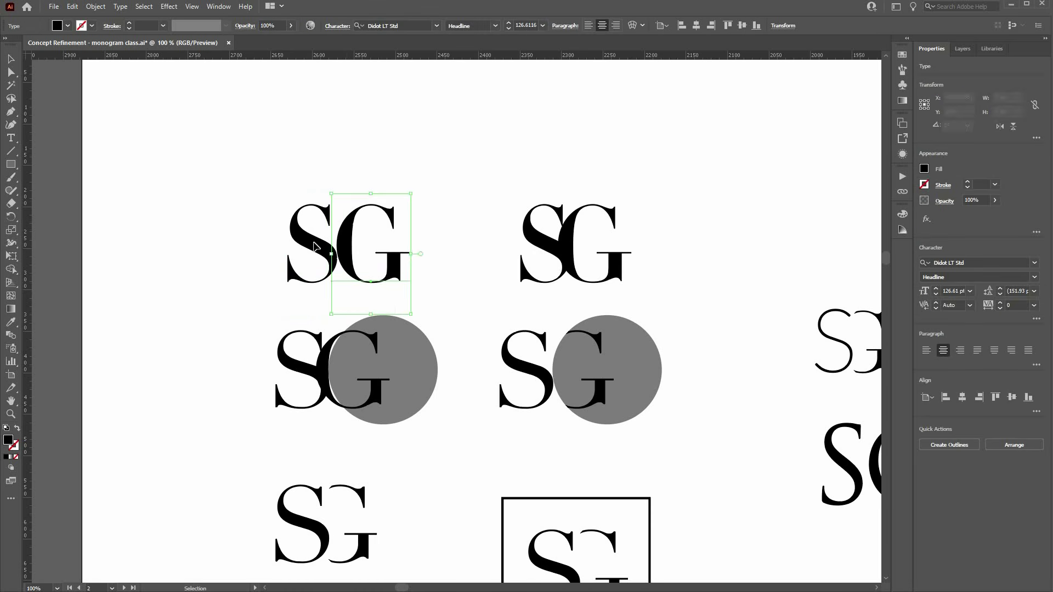
drag(323, 247, 417, 277)
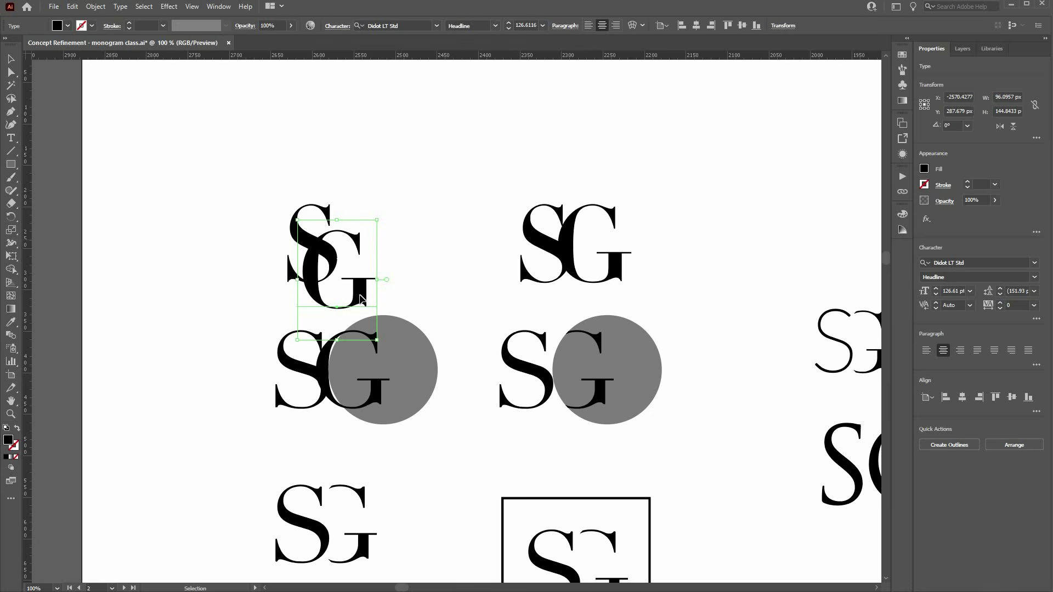
drag(393, 273, 458, 277)
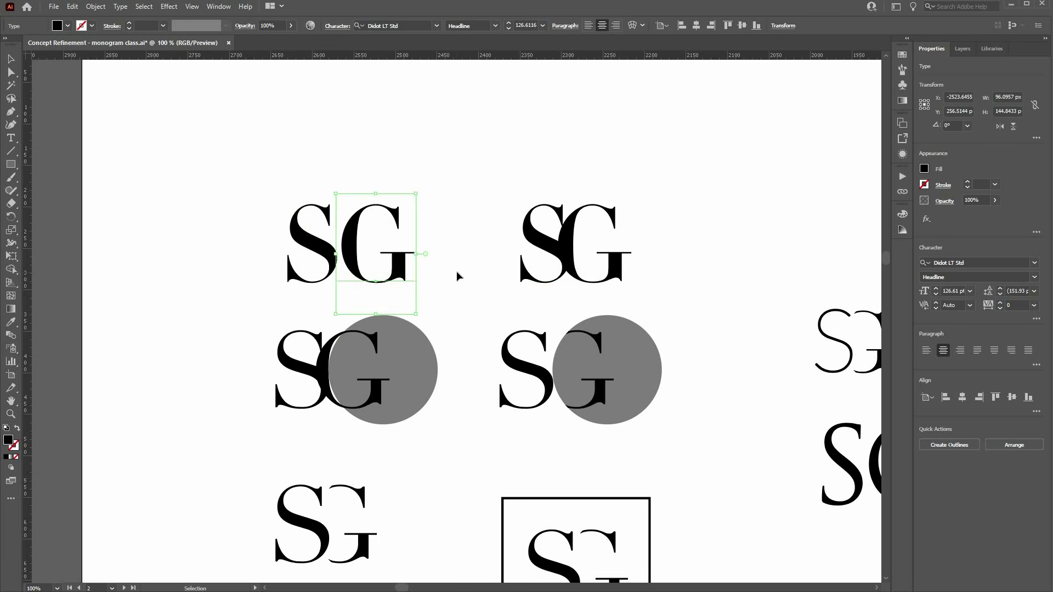
click(459, 276)
- Duplicate the first column's SG text, outlined SG letters and gray circle into the empty area below the cut SG version
scroll(458, 276, down, 3)
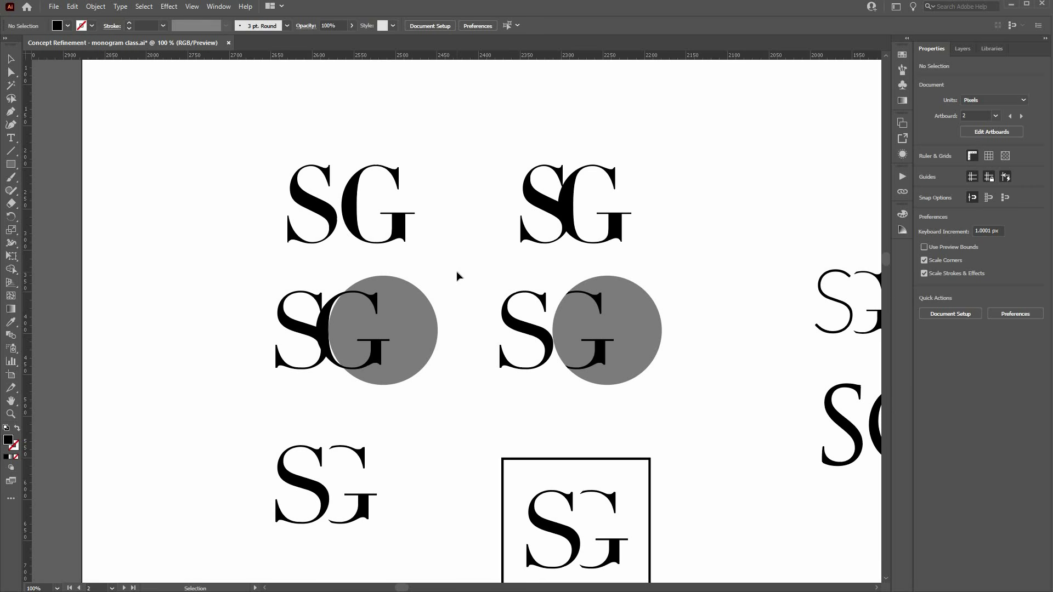
scroll(459, 276, down, 1)
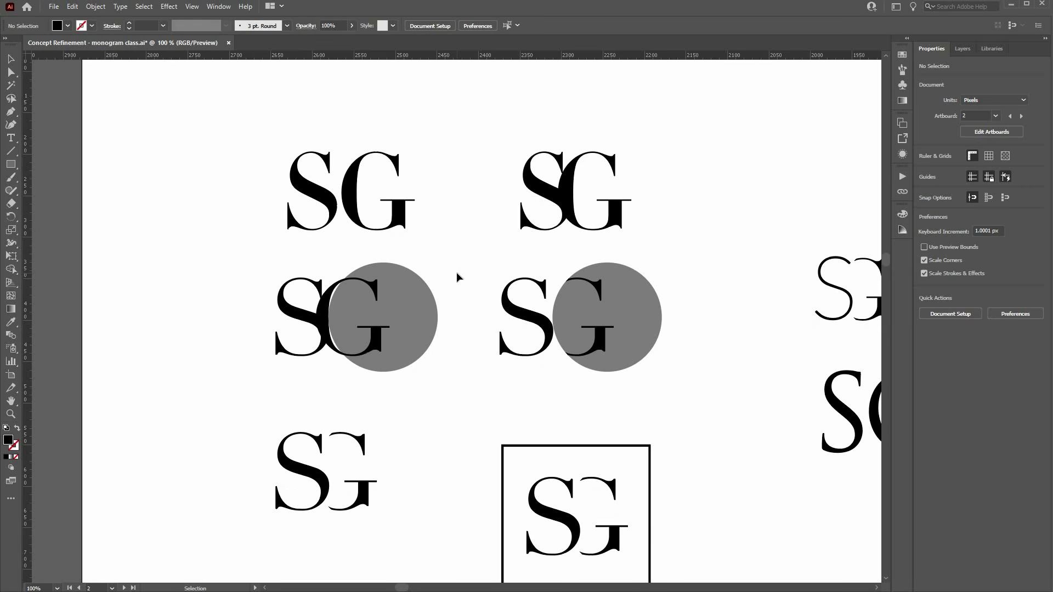
scroll(458, 275, down, 3)
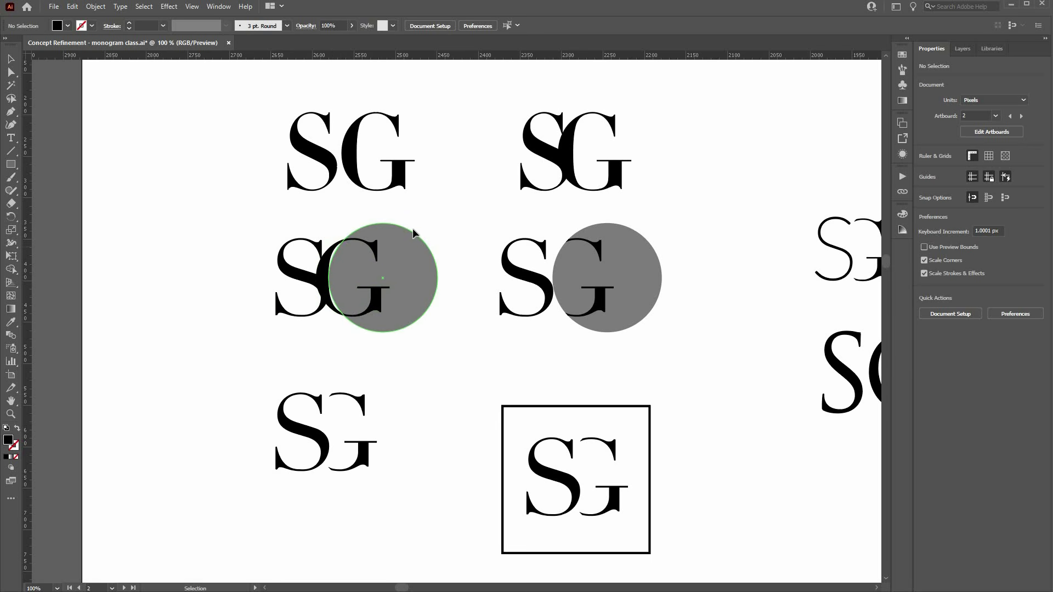
click(396, 257)
click(445, 336)
ctrl+click(401, 262)
key(ctrl+equal)
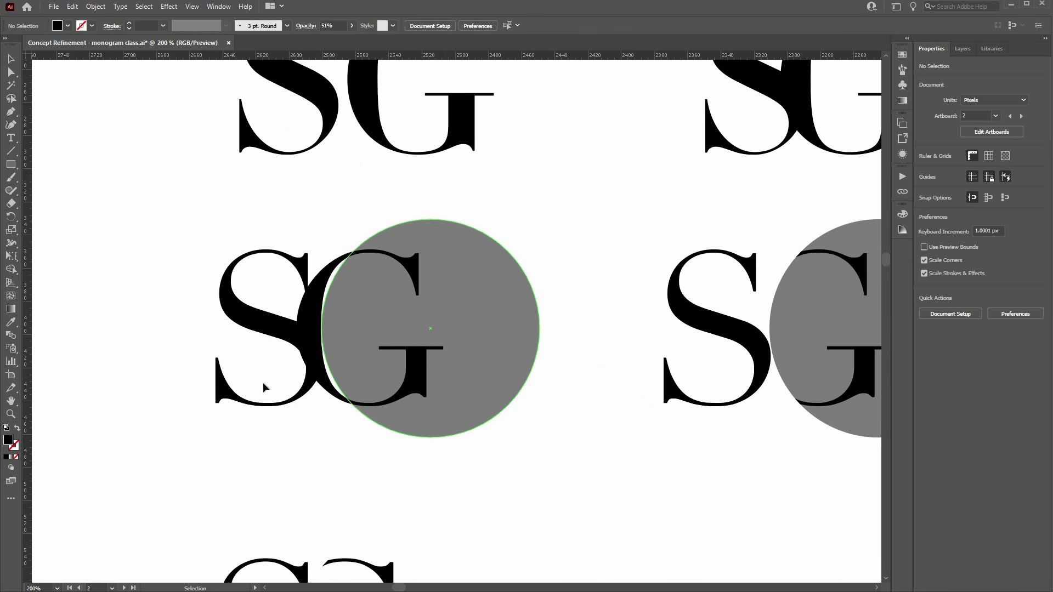
drag(253, 430, 567, 144)
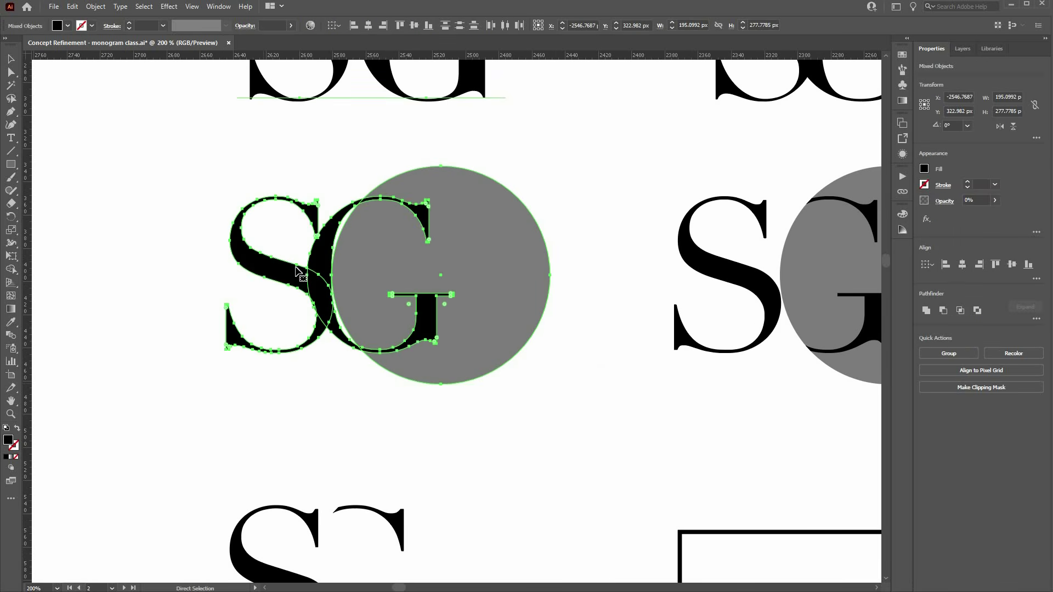
key(v)
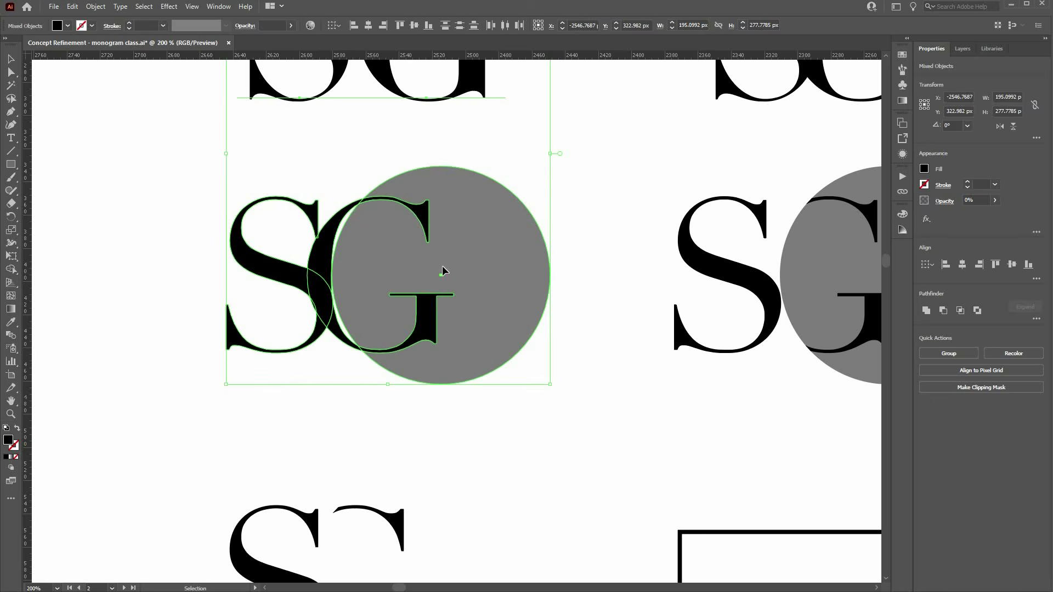
drag(417, 563, 459, 319)
scroll(460, 320, down, 1)
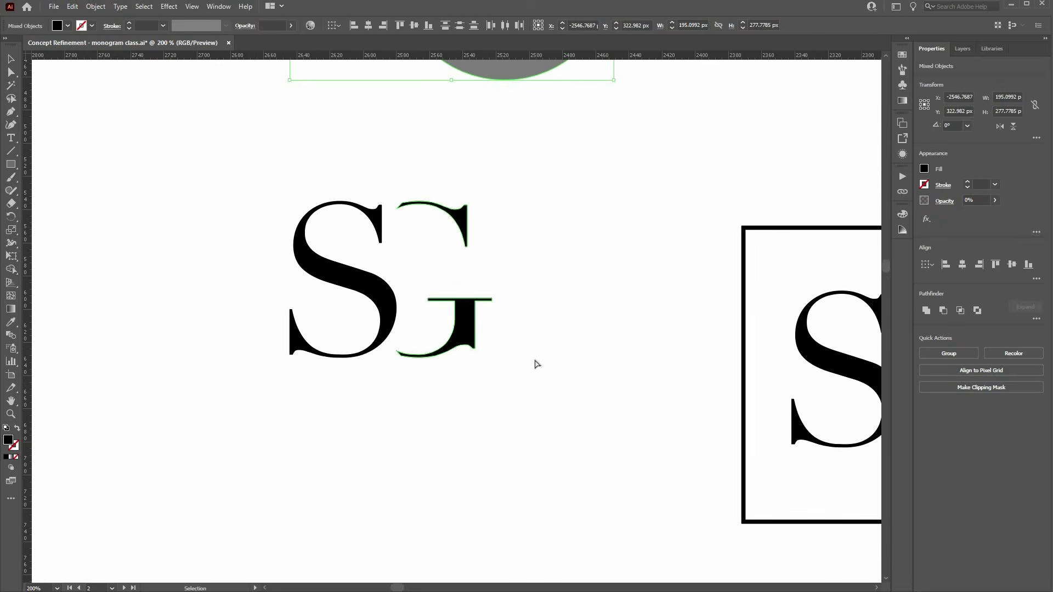
scroll(534, 351, down, 1)
drag(534, 368, 559, 320)
key(ctrl+v)
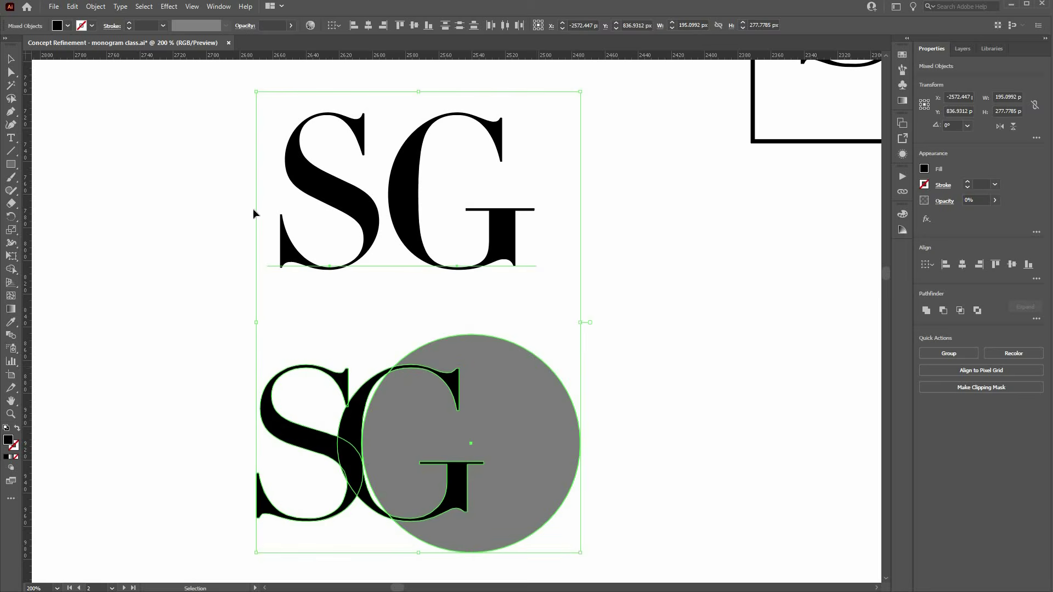
click(444, 264)
click(442, 264)
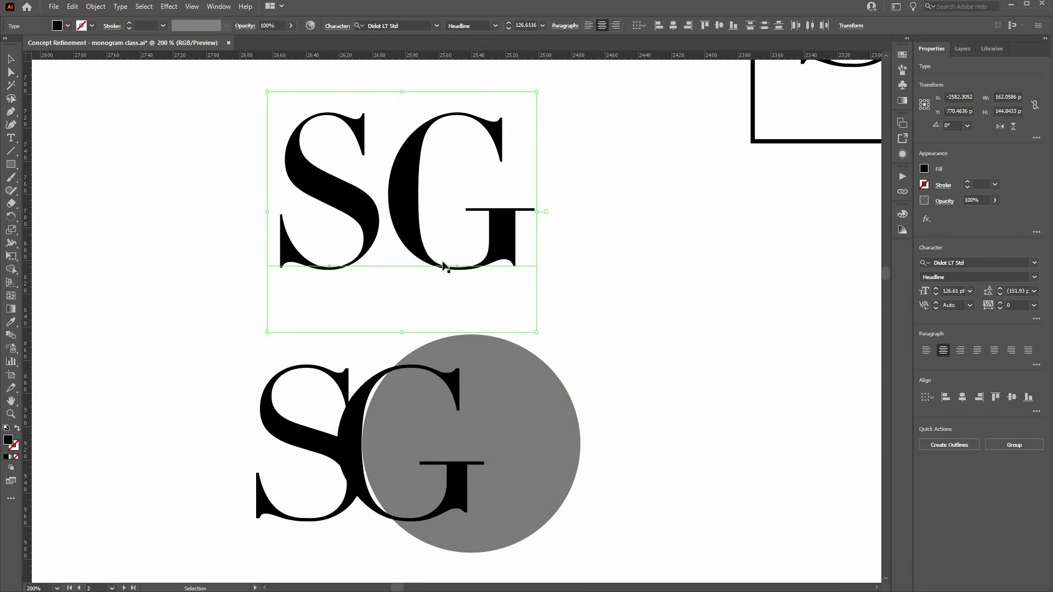
key(Delete)
scroll(351, 313, down, 2)
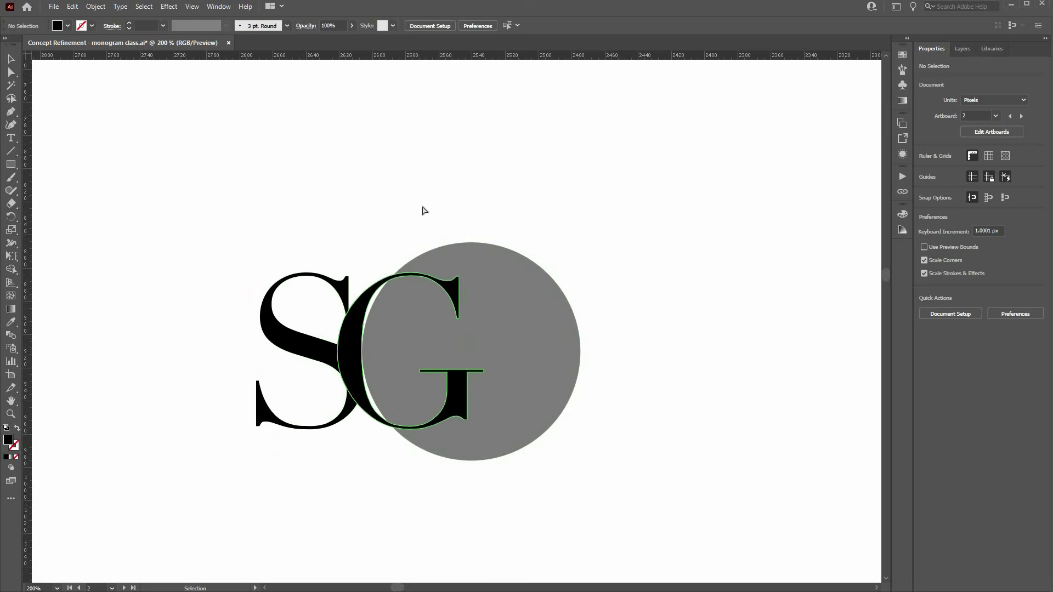
key(ctrl+z)
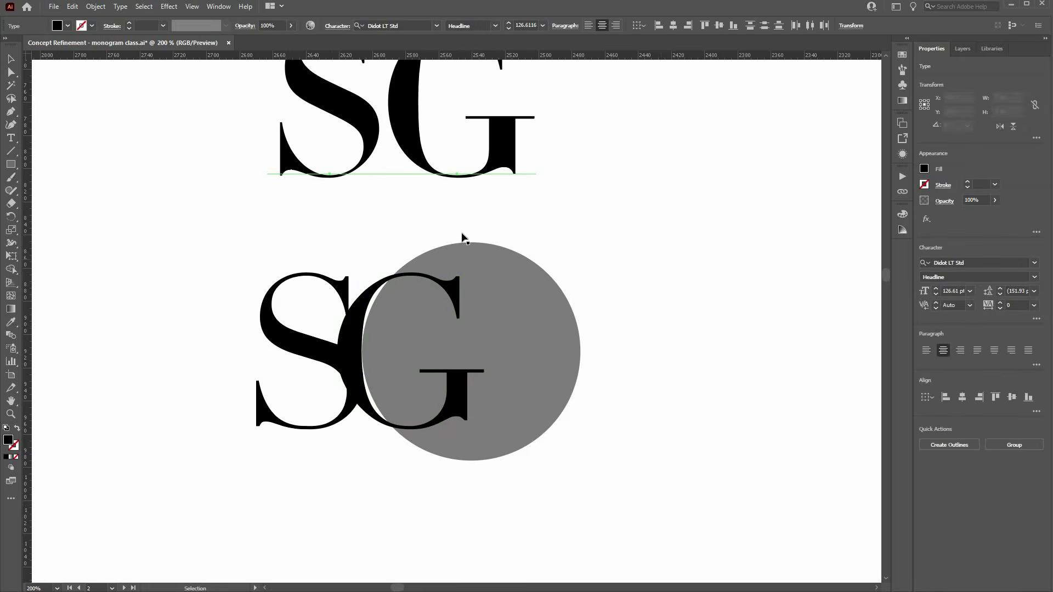
- Move the G of the copied SG text to overlap the S, and convert both text letters to outlines
click(402, 253)
scroll(401, 254, up, 1)
scroll(411, 244, up, 1)
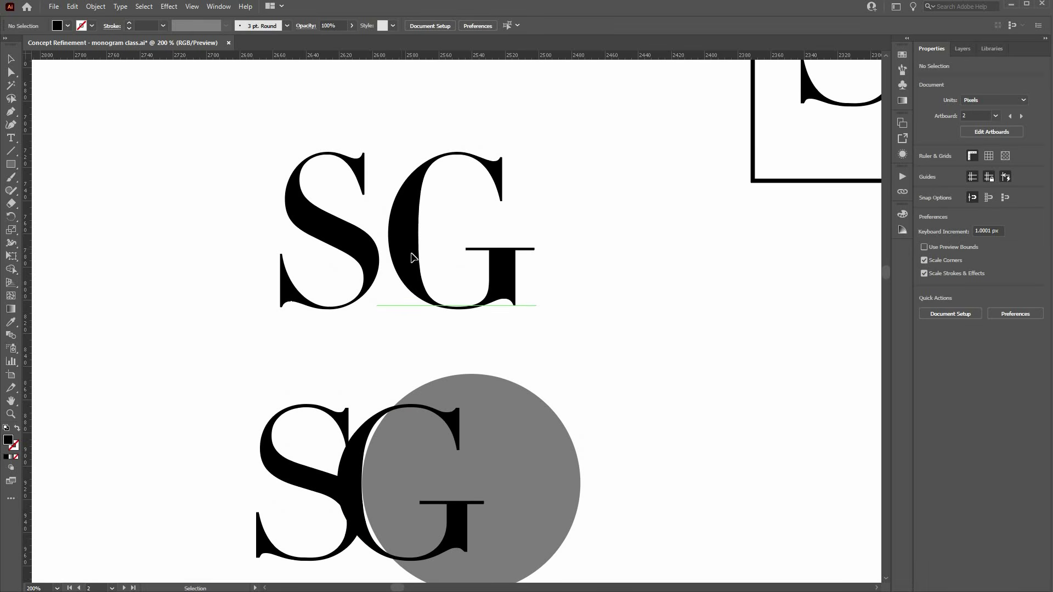
click(405, 257)
drag(406, 257, 380, 259)
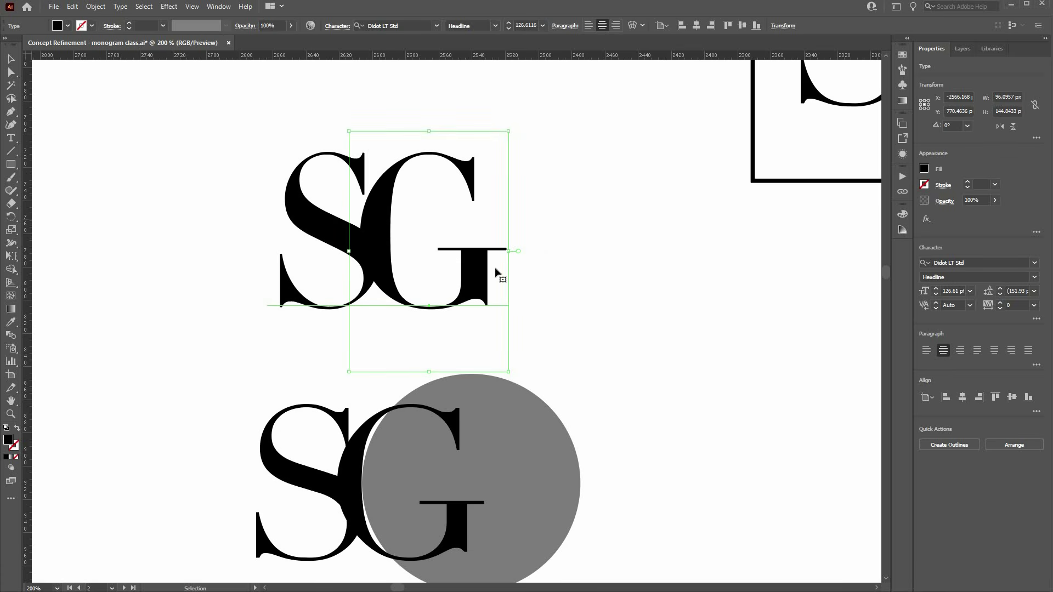
drag(222, 135, 494, 268)
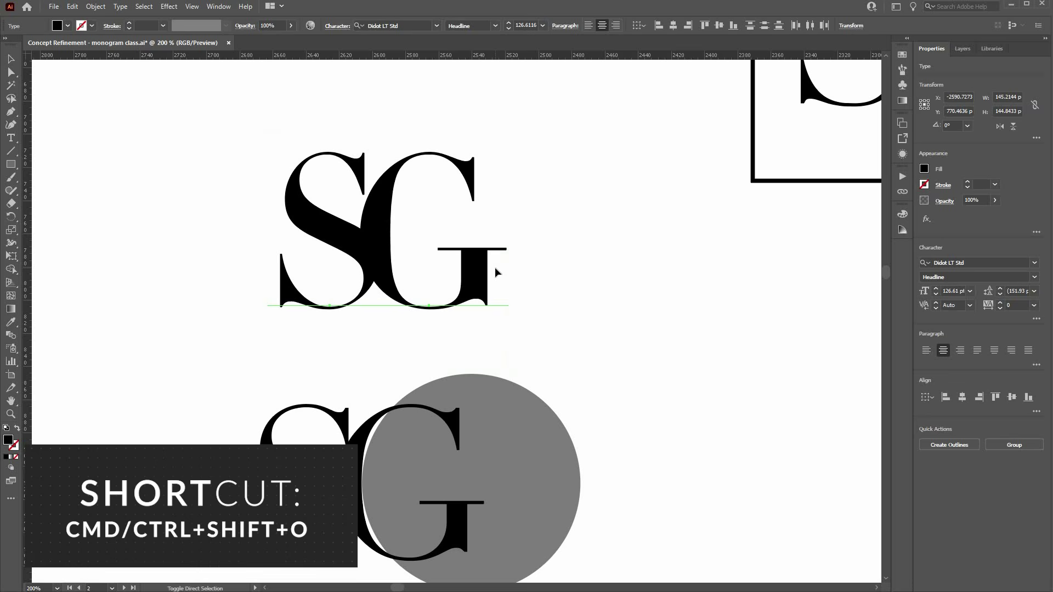
key(ctrl+shift+o)
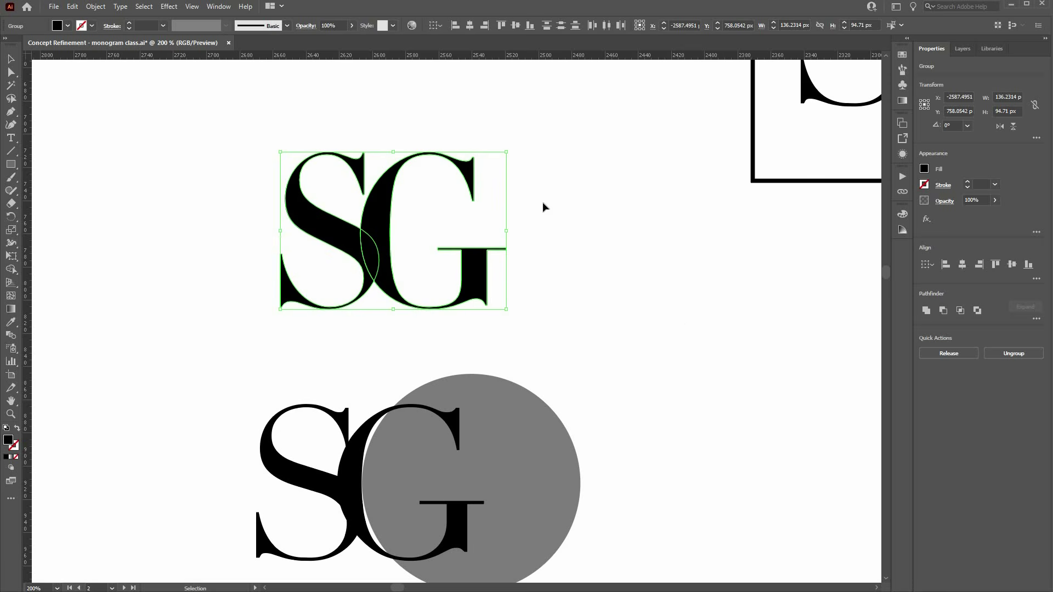
- Delete the outlined SG letter pair above the copied circle monogram
click(268, 291)
click(284, 286)
key(Delete)
- Try to remove the part of the G that overlaps the gray circle with the Shape Builder tool
scroll(477, 261, down, 6)
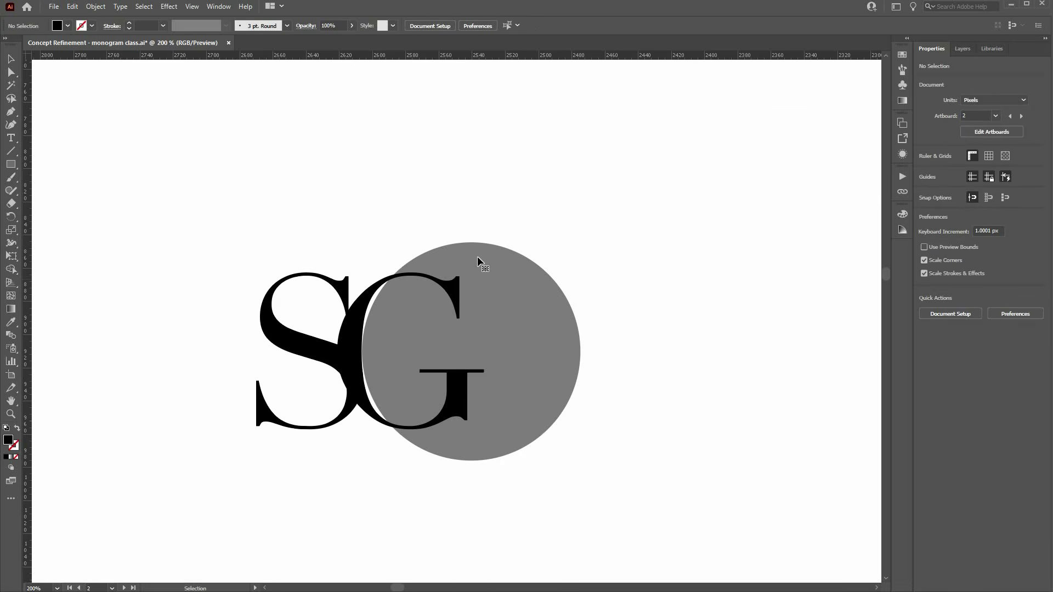
click(525, 323)
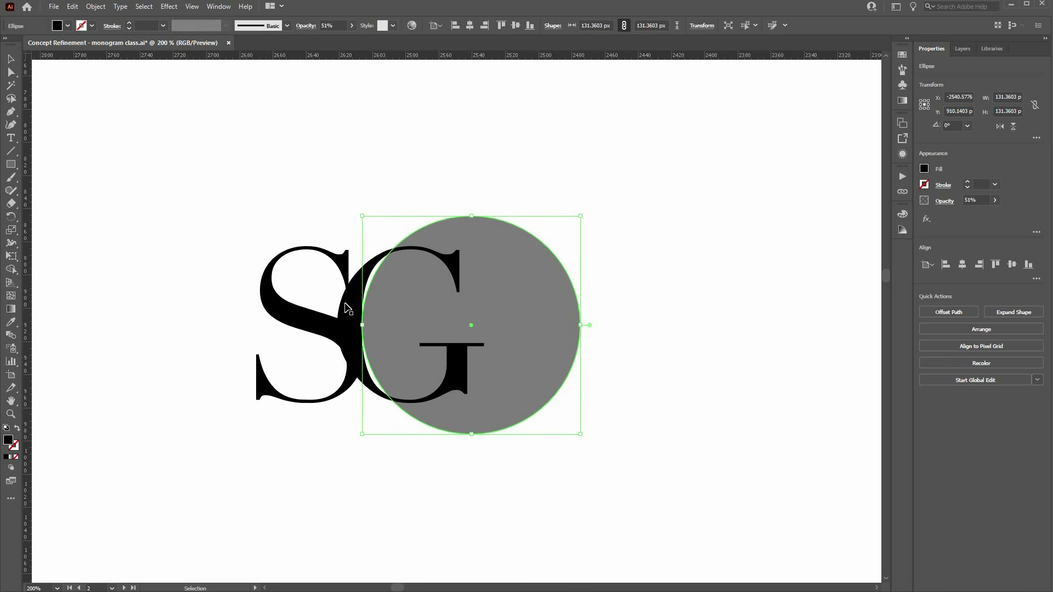
drag(558, 479, 380, 193)
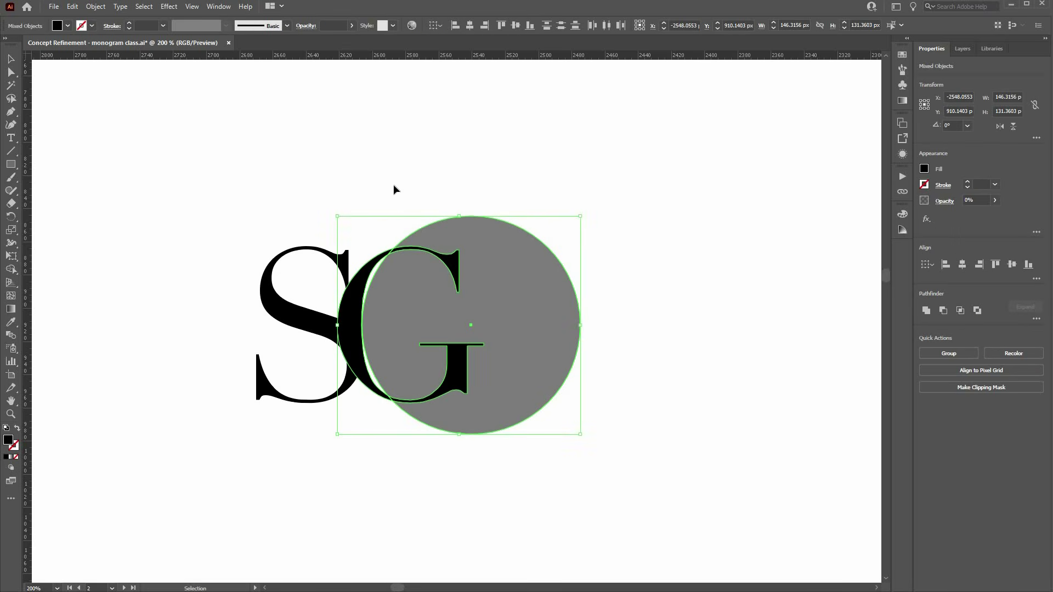
key(shift+m)
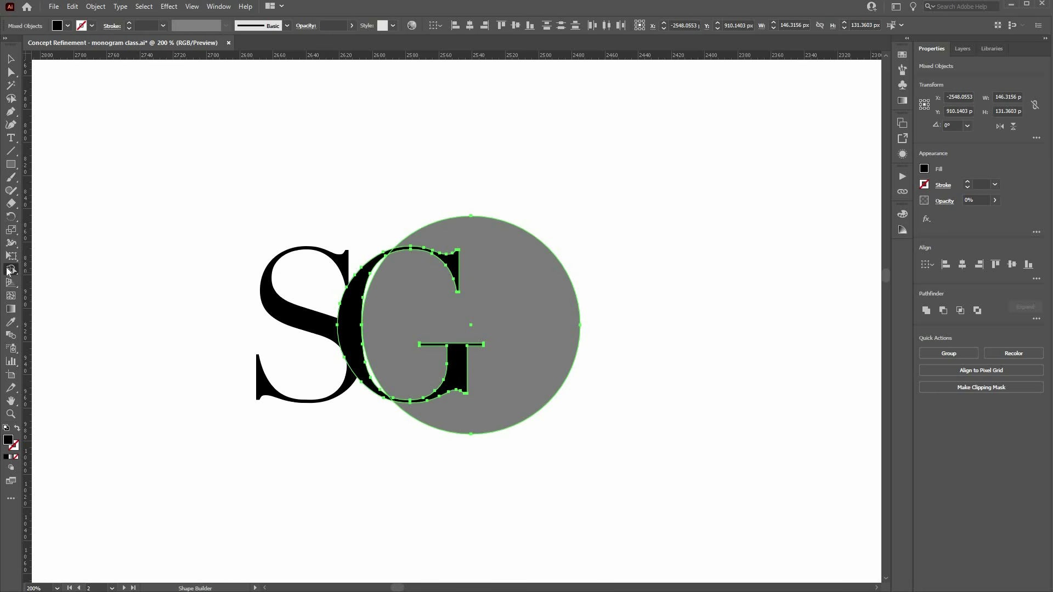
key(ctrl)
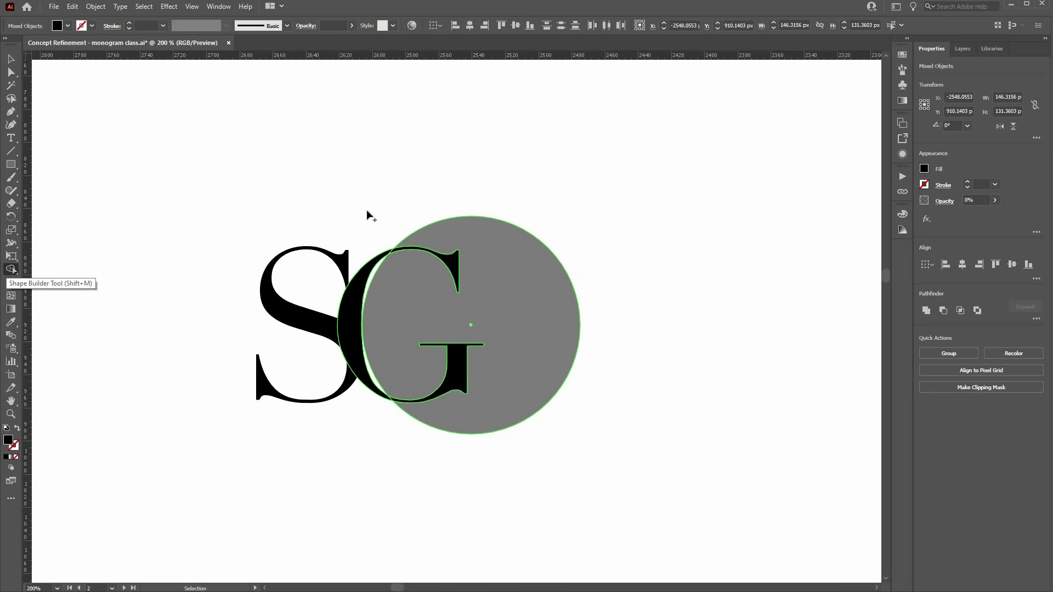
key(shift+m)
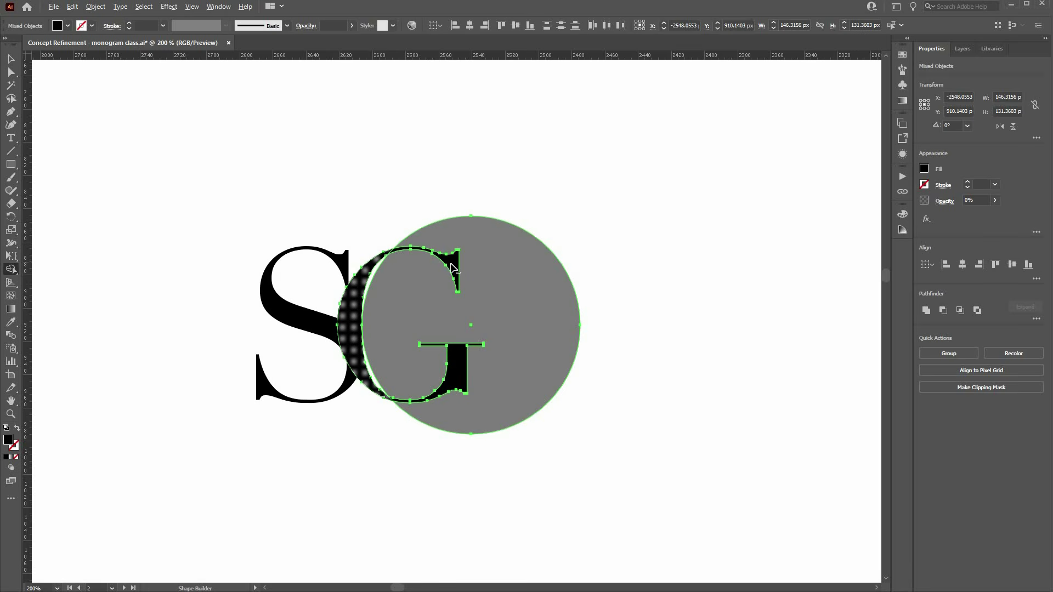
alt+click(460, 361)
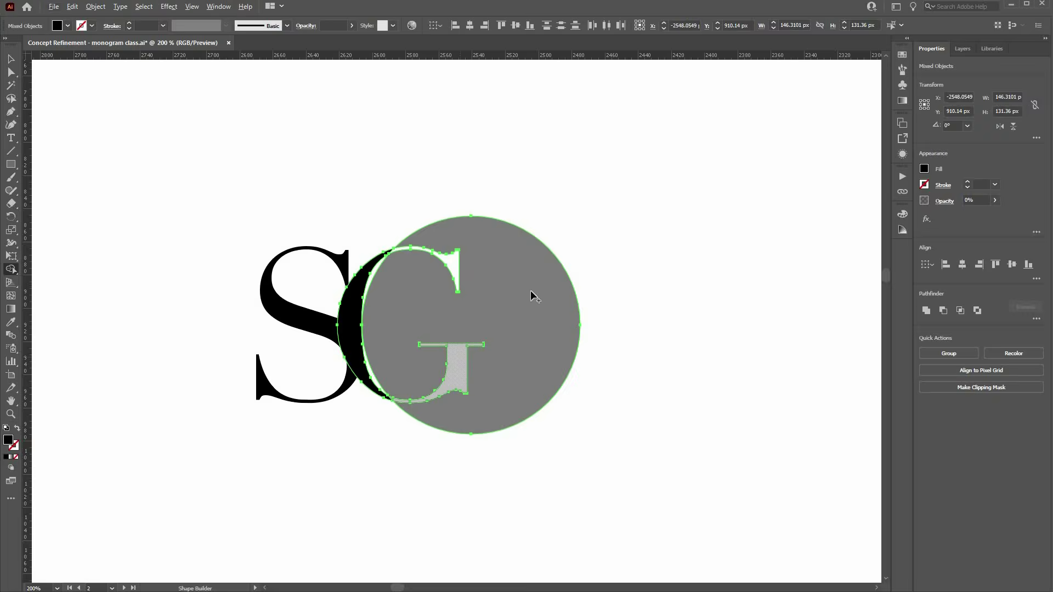
key(v)
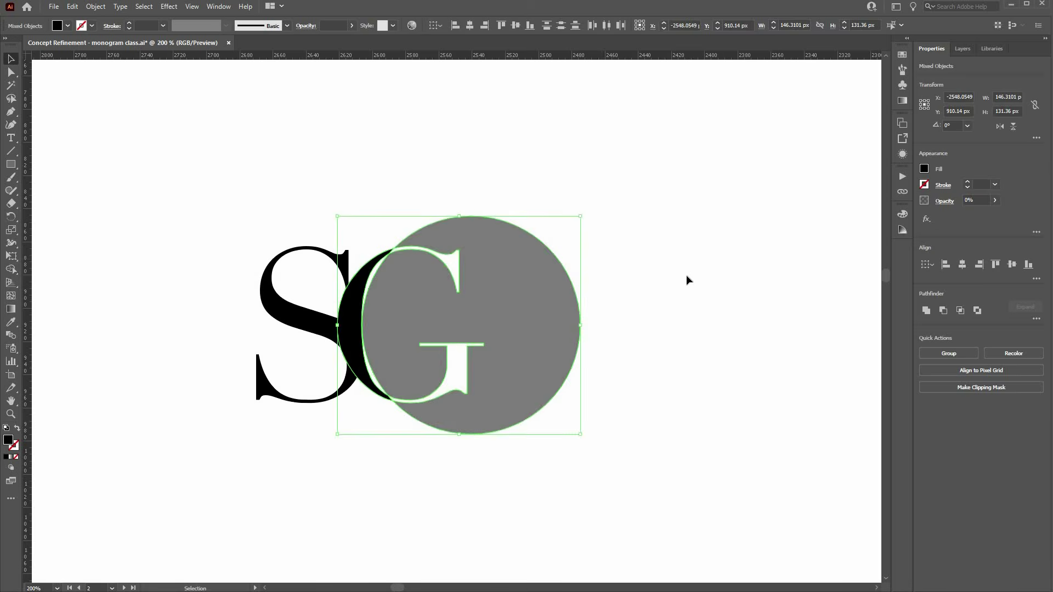
click(685, 275)
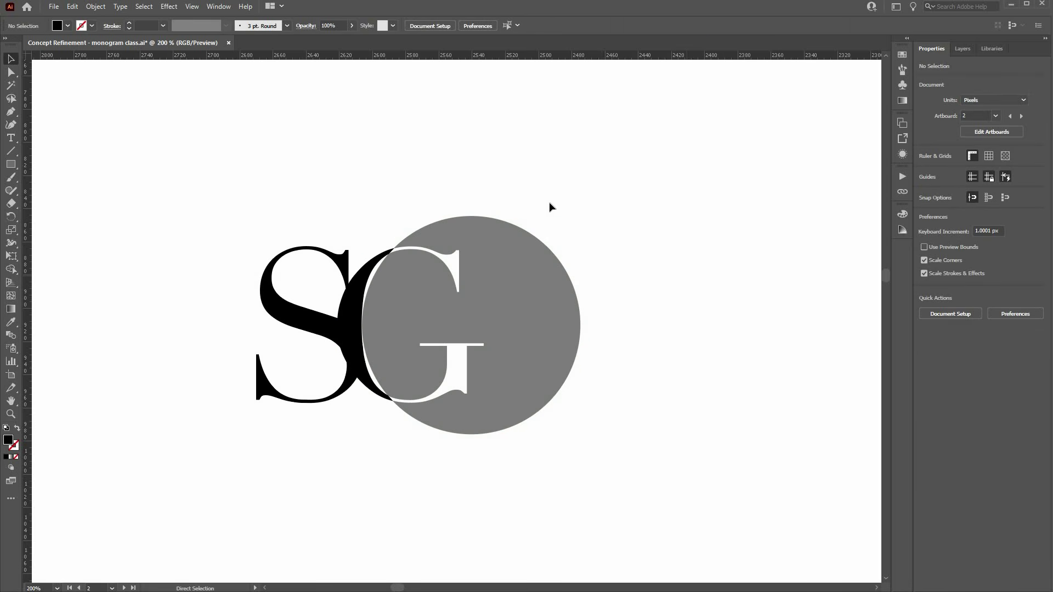
- Undo the Shape Builder removal and reselect the G together with the gray circle
key(ctrl+z)
key(ctrl+z)
drag(490, 176, 394, 444)
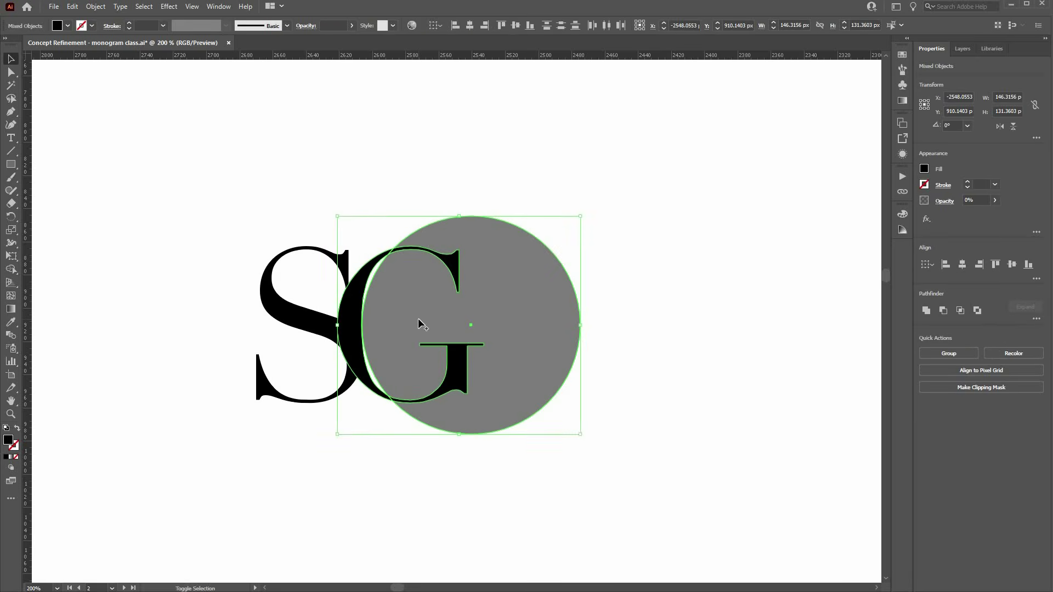
- Cut away the part of the G that lies outside the gray circle with the Shape Builder tool
key(shift+m)
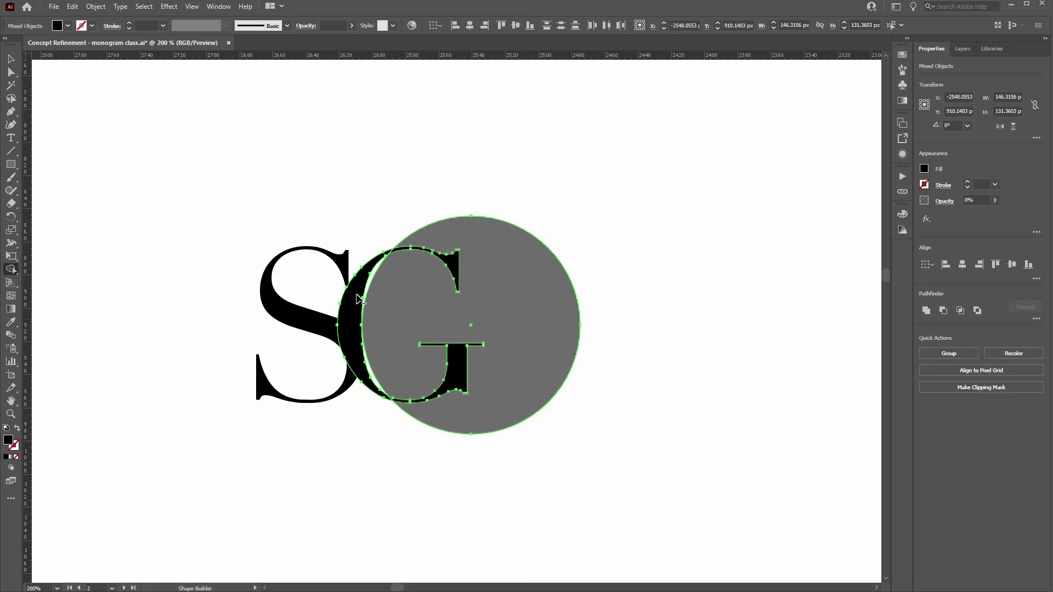
alt+click(375, 268)
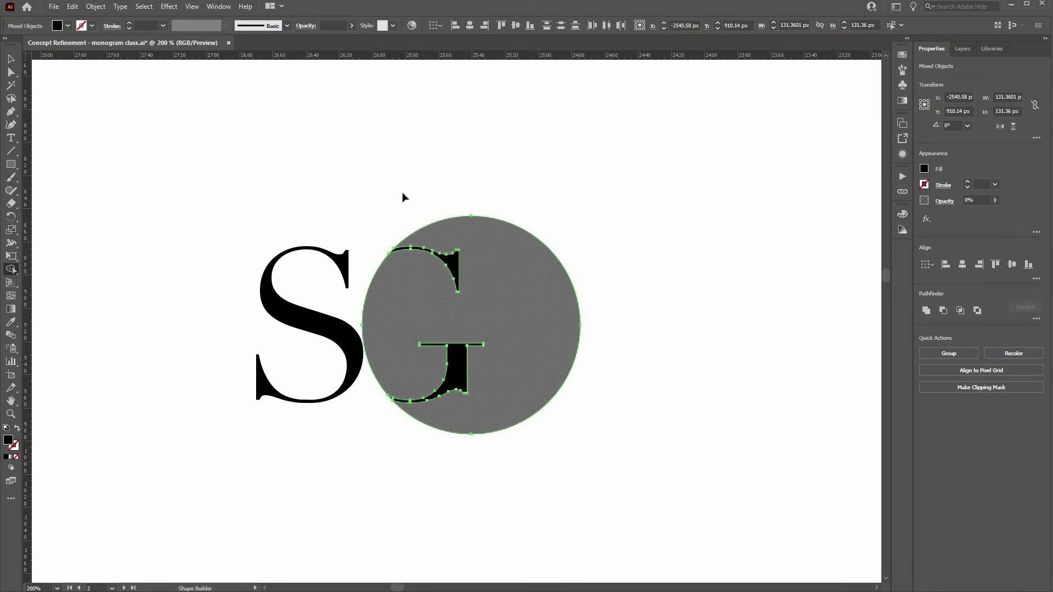
key(v)
key(ctrl+shift+a)
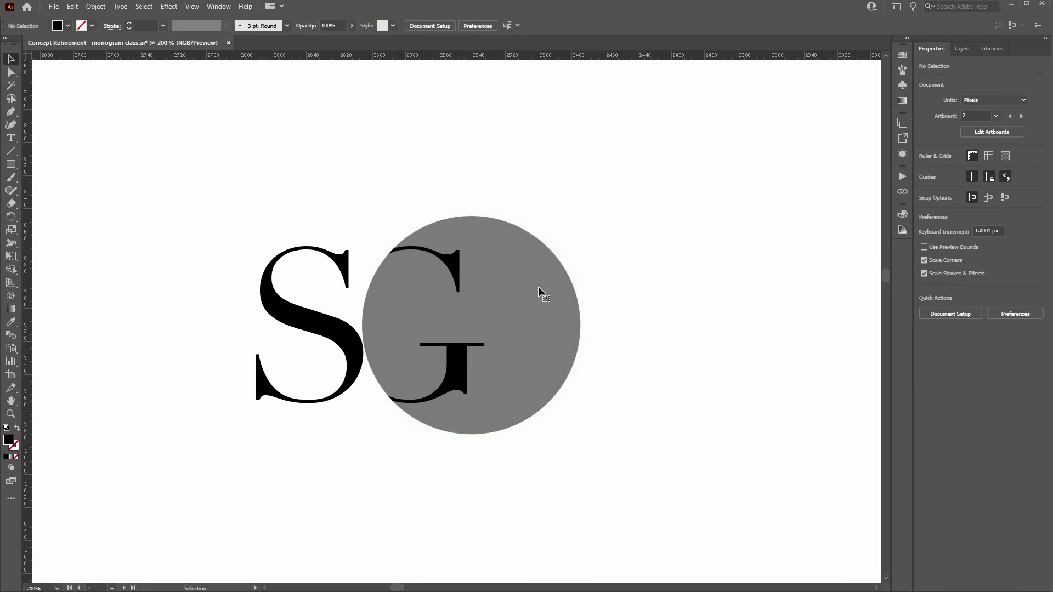
- Delete the gray circle and move the trimmed G horizontally toward the S until its cut ends meet the S's outer curve
click(538, 287)
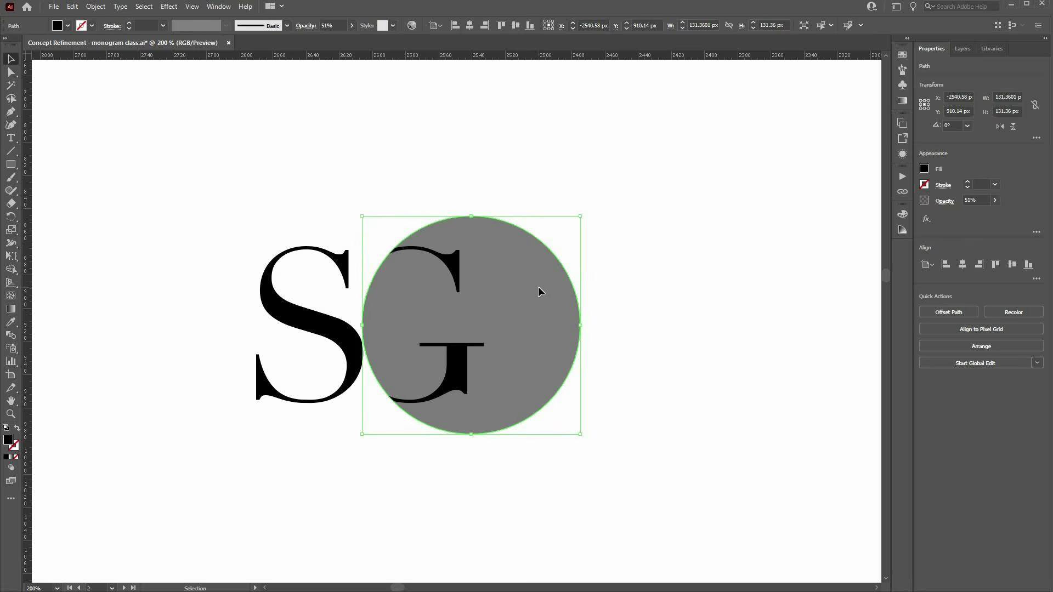
key(Delete)
drag(456, 272, 486, 283)
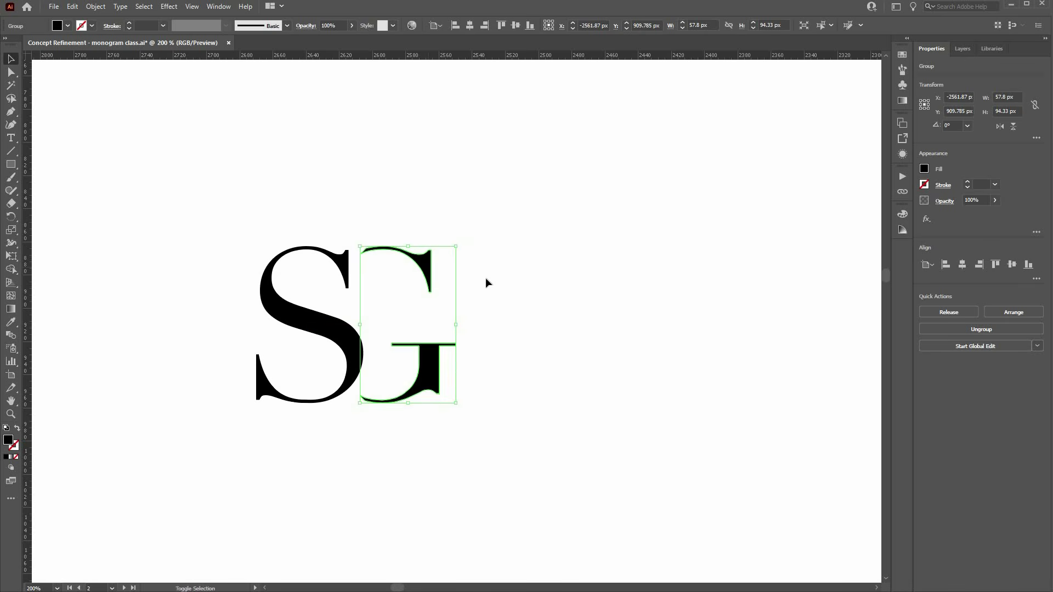
click(462, 253)
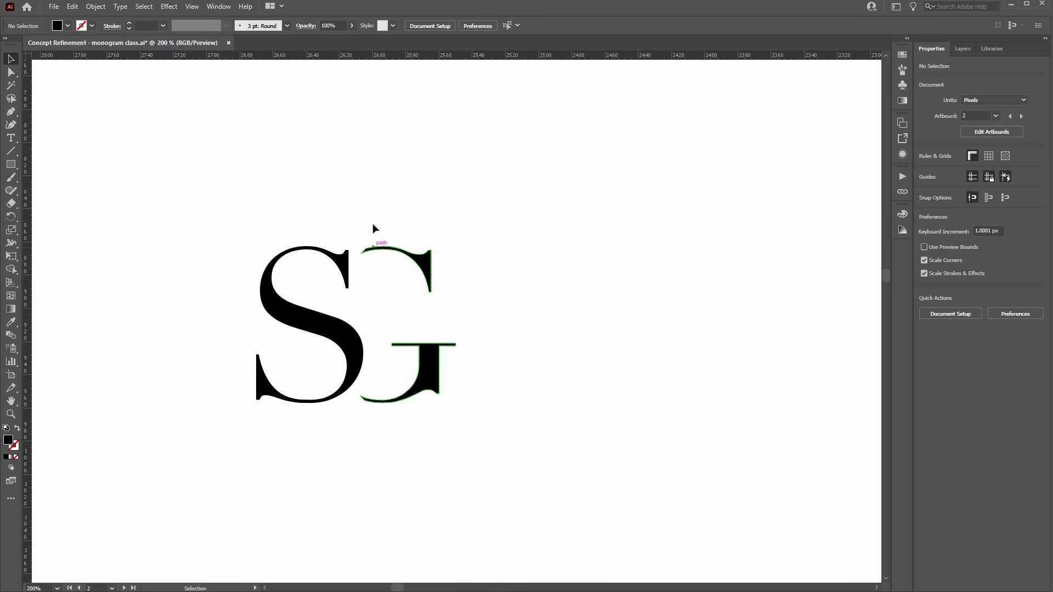
- Try to square off the G's slanted cut ends using a tall rectangle and the Shape Builder tool
key(m)
drag(301, 180, 368, 483)
key(v)
shift+click(364, 251)
key(shift+m)
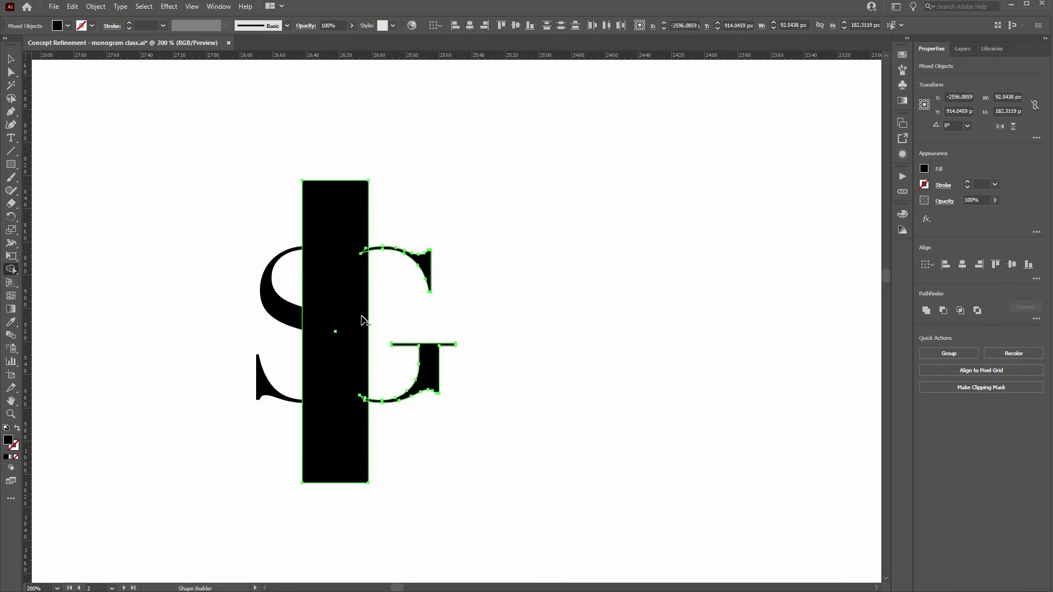
alt+click(363, 397)
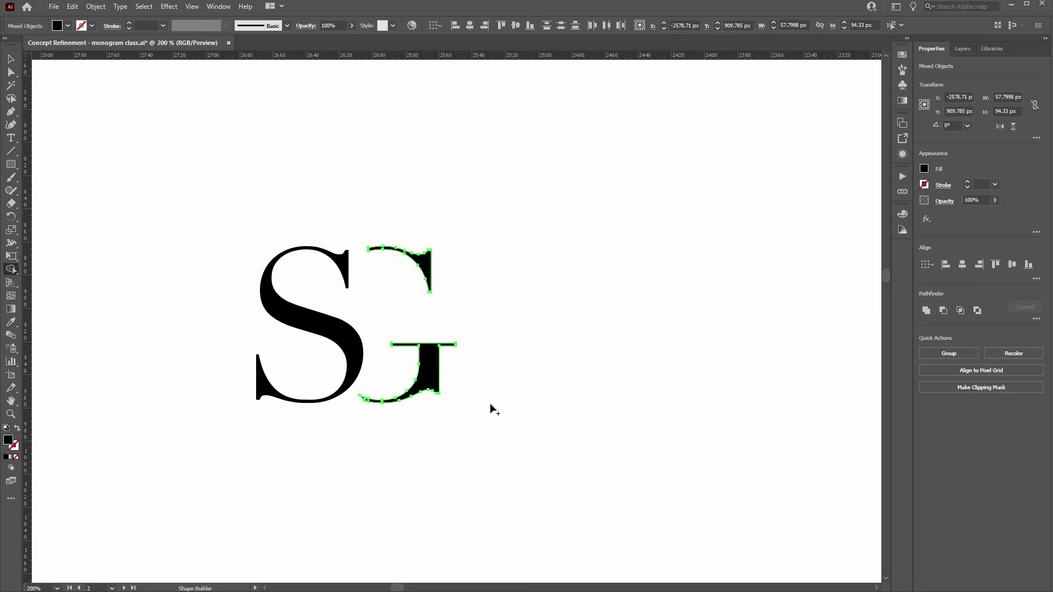
key(v)
click(360, 243)
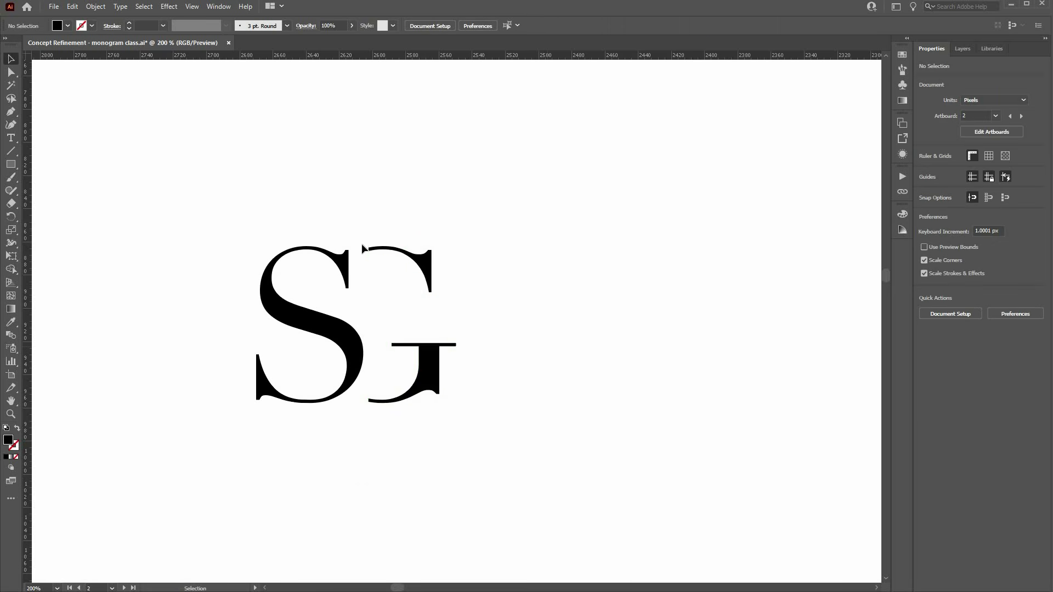
- Try moving the squared-off G closer to the S
drag(361, 270, 439, 341)
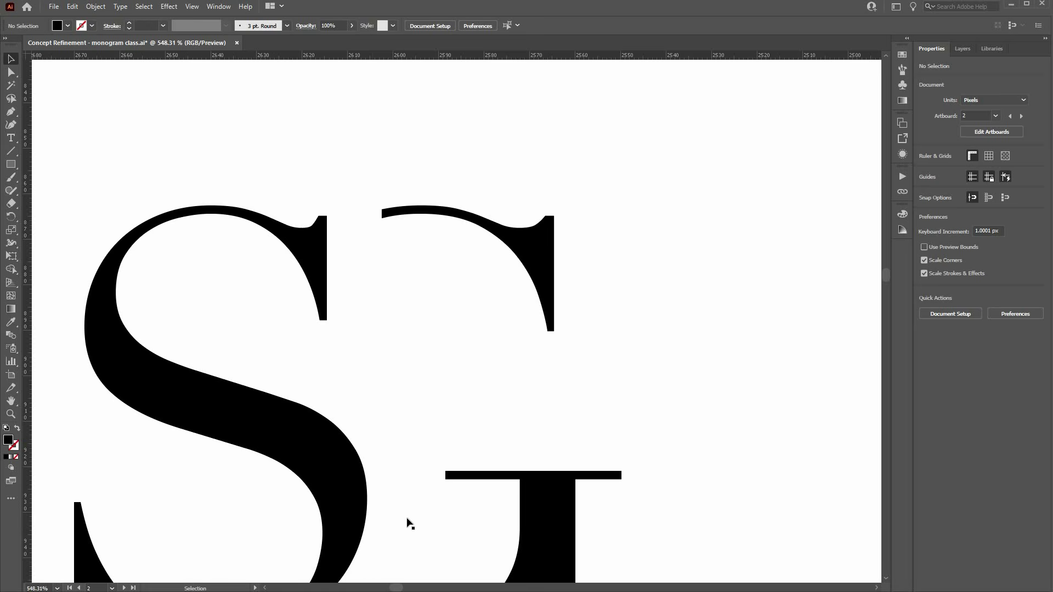
scroll(409, 523, down, 3)
drag(429, 517, 407, 517)
key(ctrl+shift+a)
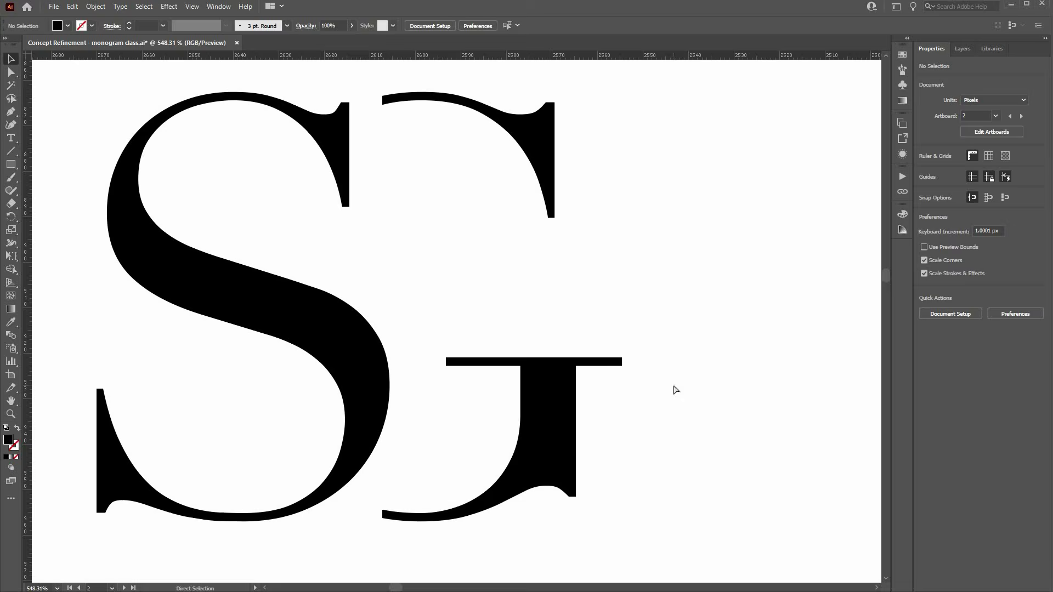
- Undo the G's last move and the rectangle trim, restoring its slanted cut ends
key(ctrl+z)
key(ctrl+z)
key(ctrl+z)
key(ctrl+z)
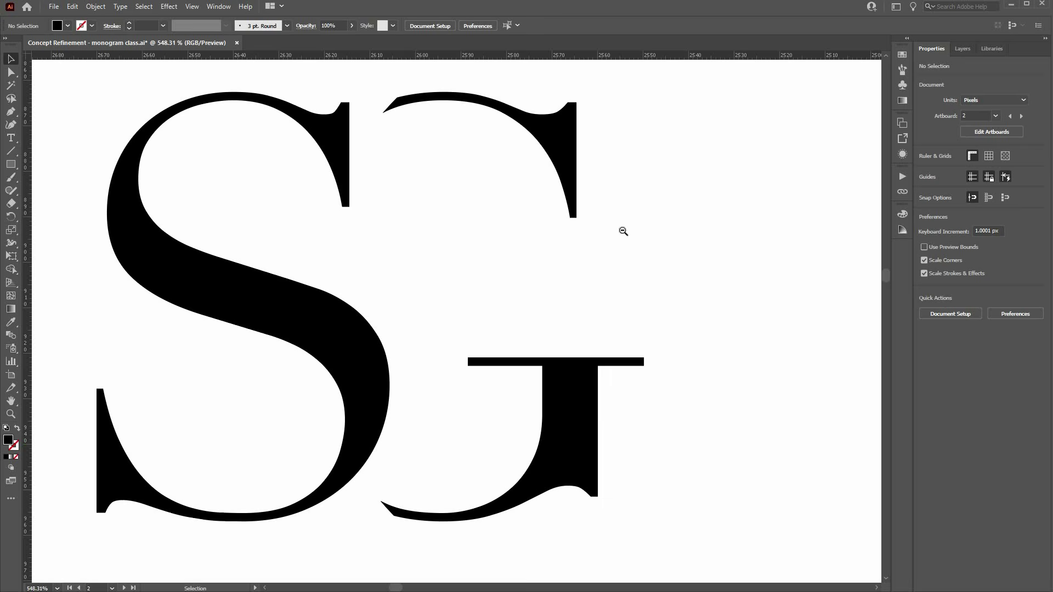
- Review the trimmed SG monogram against its boxed version and the interlocking SG variations on the neighbouring artboard
drag(478, 129, 454, 150)
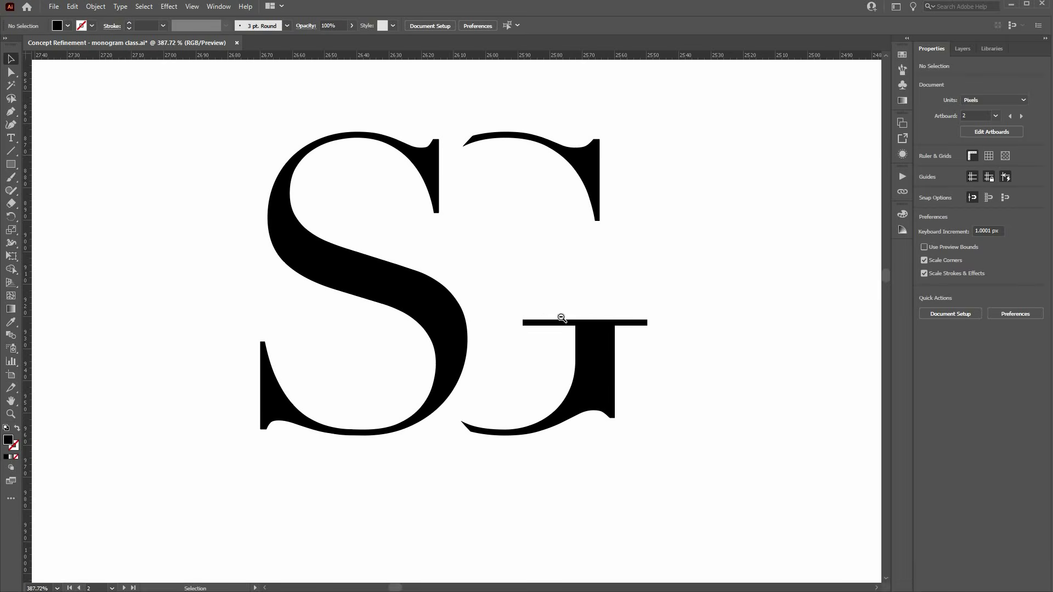
drag(537, 320, 358, 389)
drag(352, 228, 334, 235)
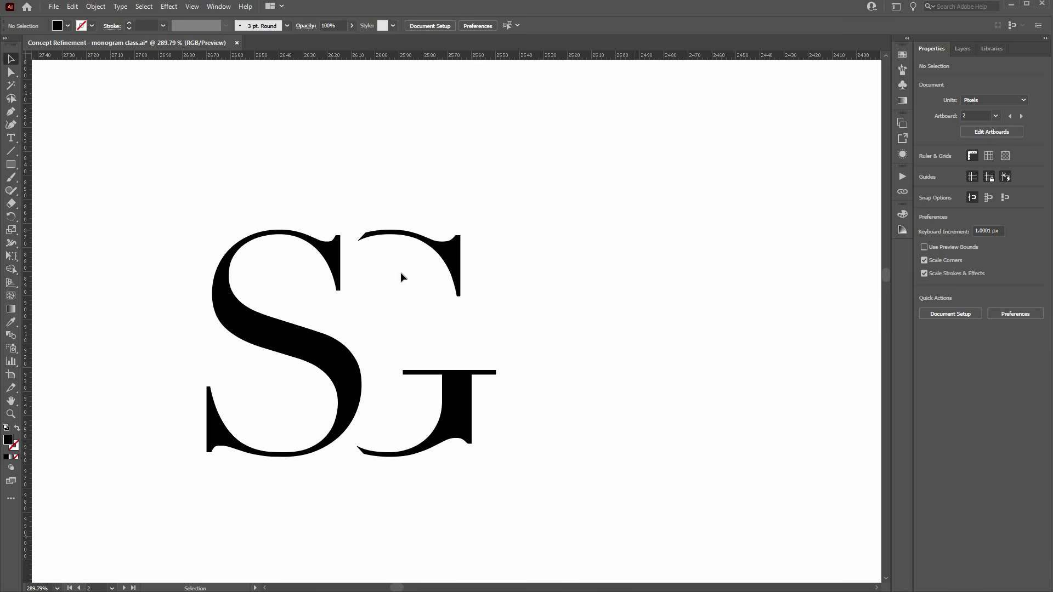
drag(729, 252, 446, 402)
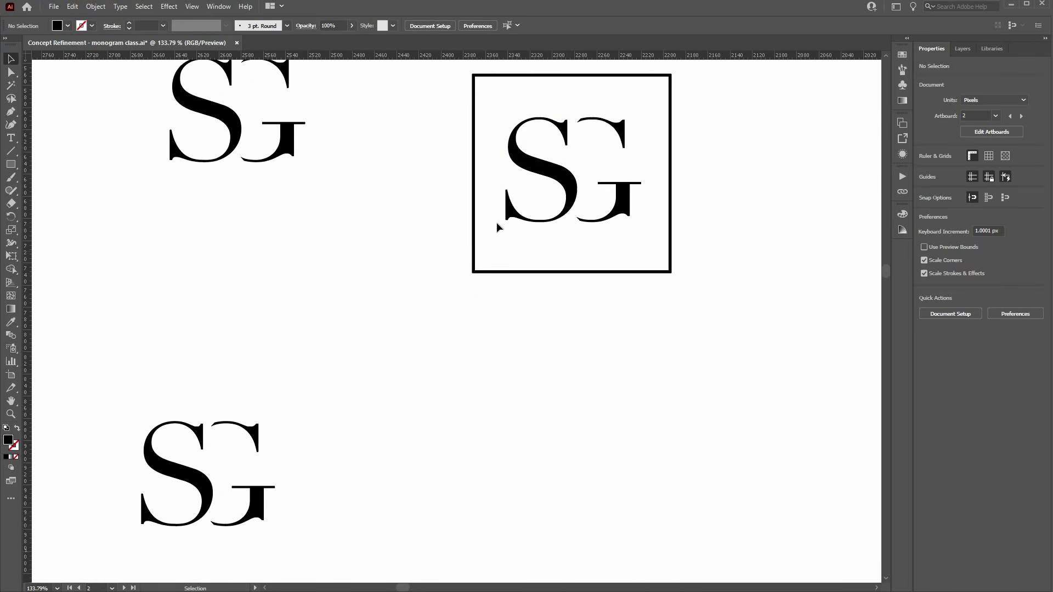
drag(529, 193, 456, 262)
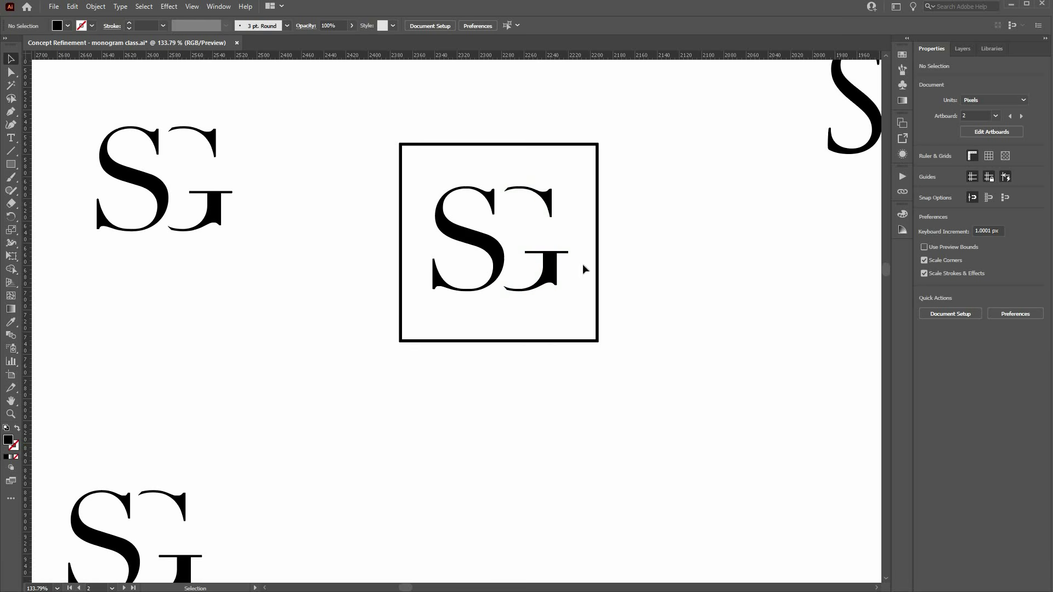
alt+click(691, 303)
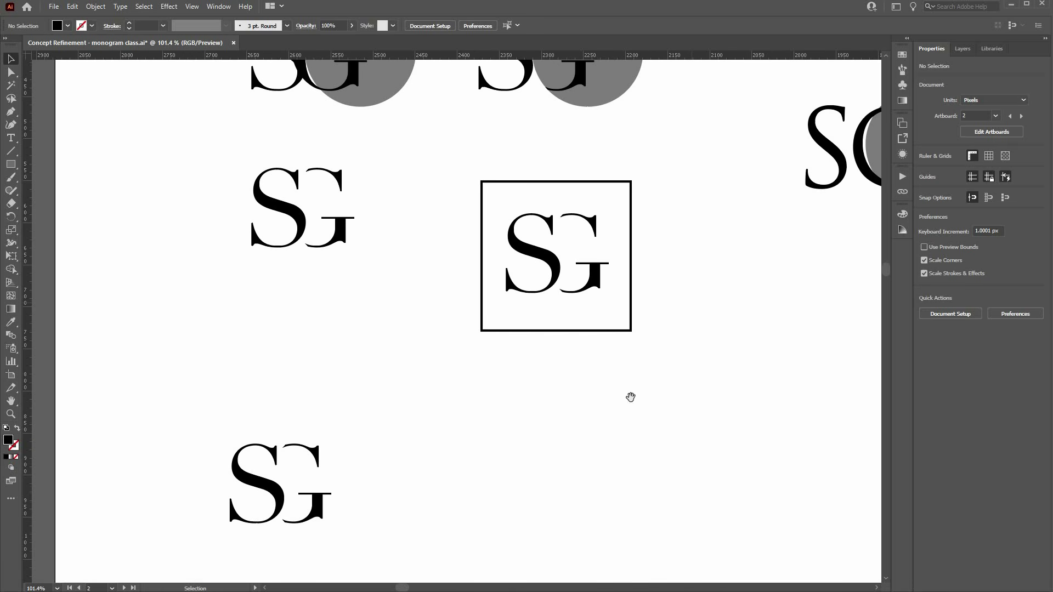
drag(729, 324, 394, 413)
drag(595, 310, 453, 379)
drag(724, 387, 381, 376)
drag(721, 352, 460, 348)
drag(583, 340, 520, 336)
drag(833, 387, 566, 359)
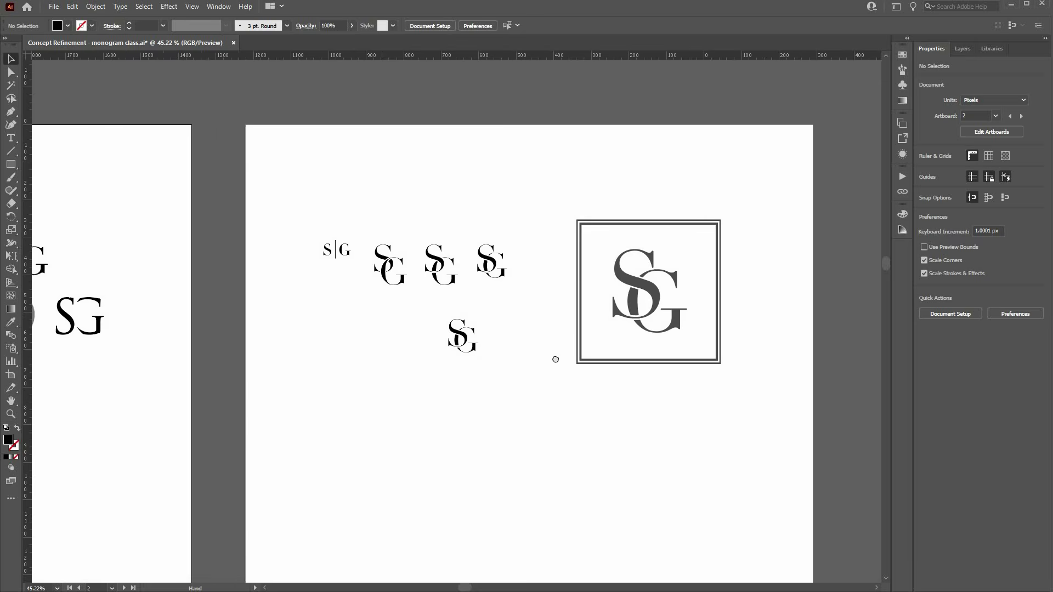
scroll(478, 364, up, 3)
scroll(482, 364, right, 5)
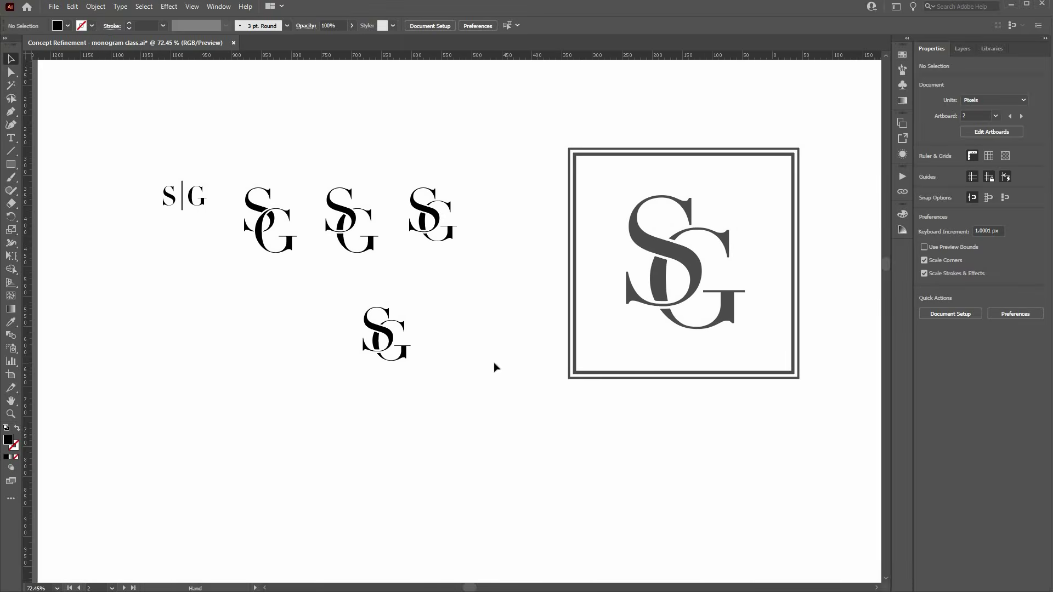
scroll(493, 366, up, 1)
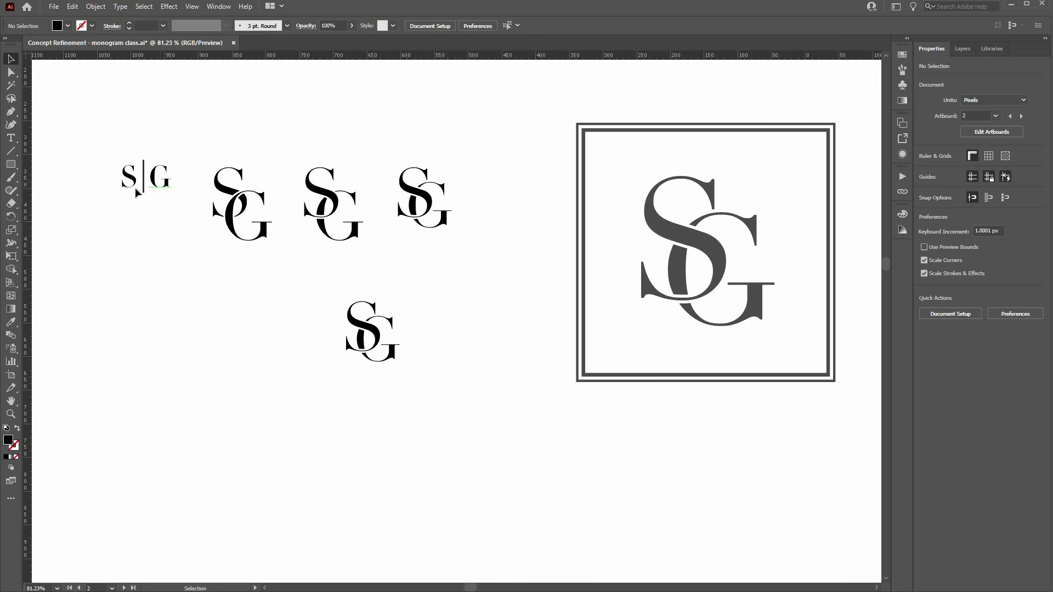
- Overlap the small S and G text letters diagonally beside the vertical divider line
drag(139, 195, 118, 136)
drag(133, 192, 125, 195)
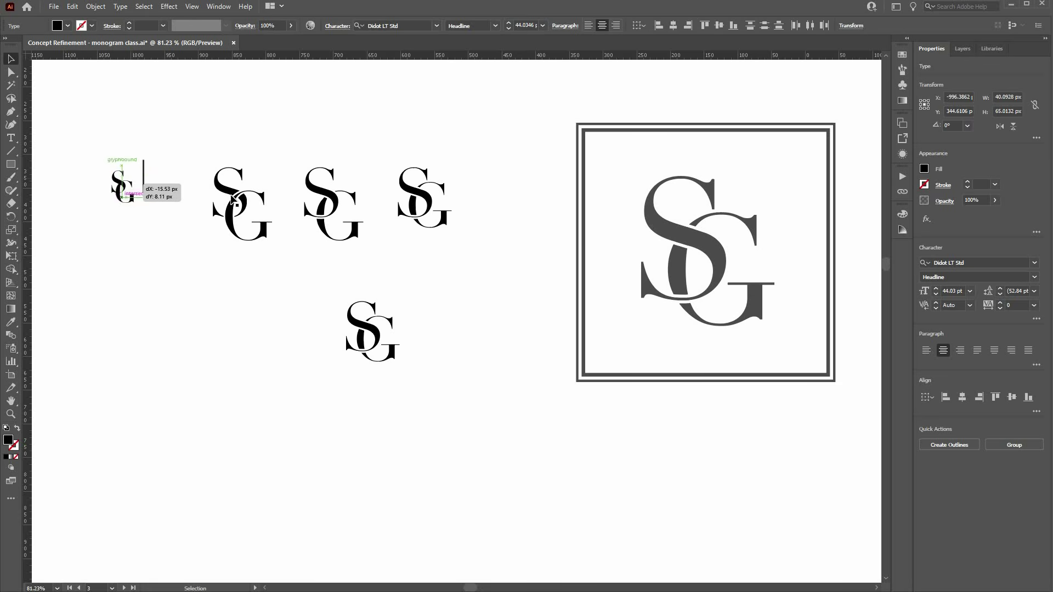
click(231, 195)
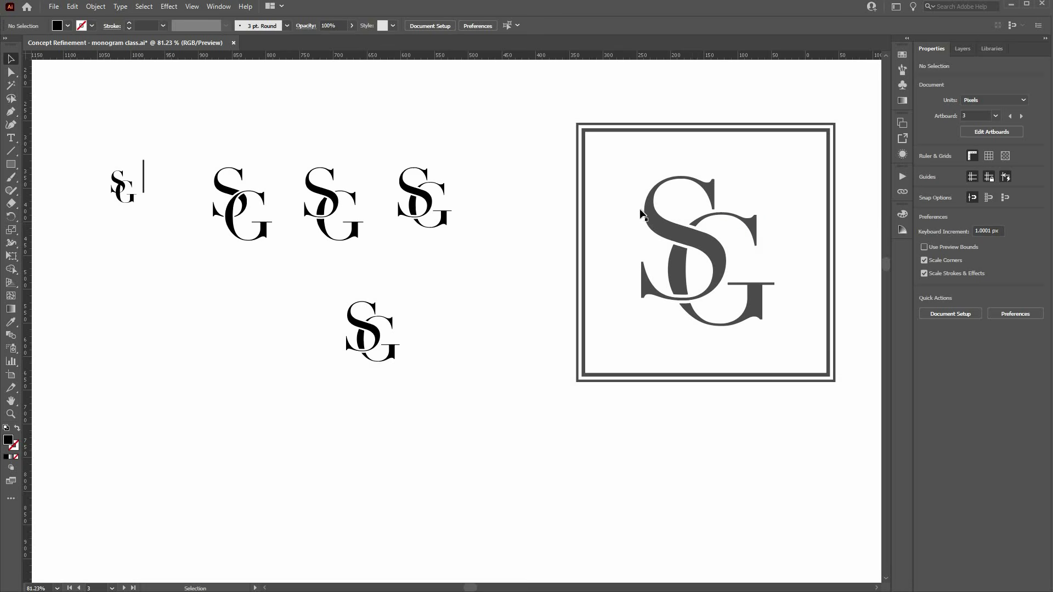
- Examine the boxed interlocking monogram, and place the first interlocking SG group in the empty area below the row of variations
scroll(644, 234, up, 3)
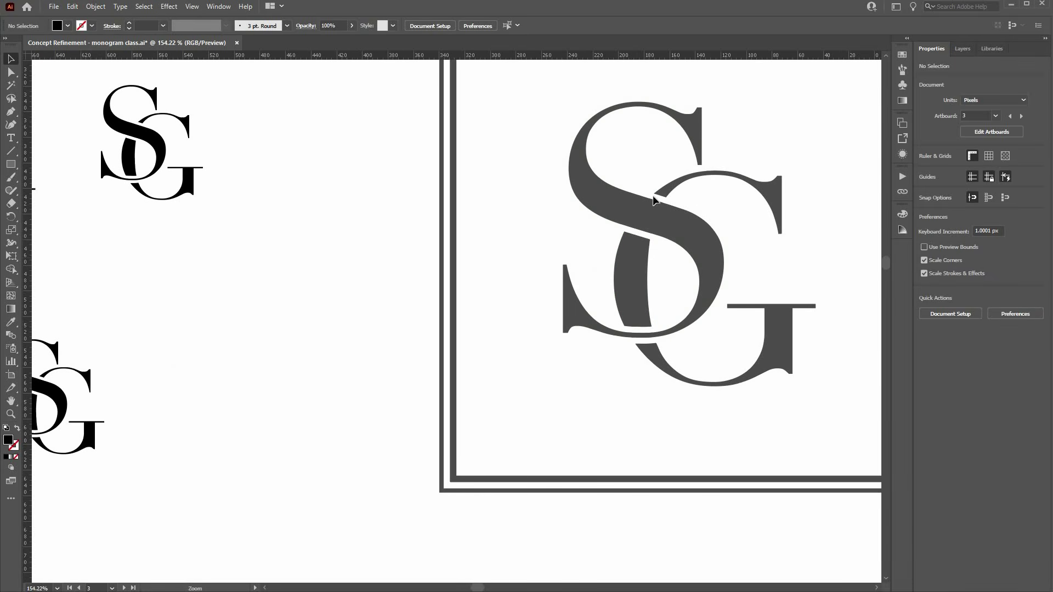
scroll(685, 200, down, 2)
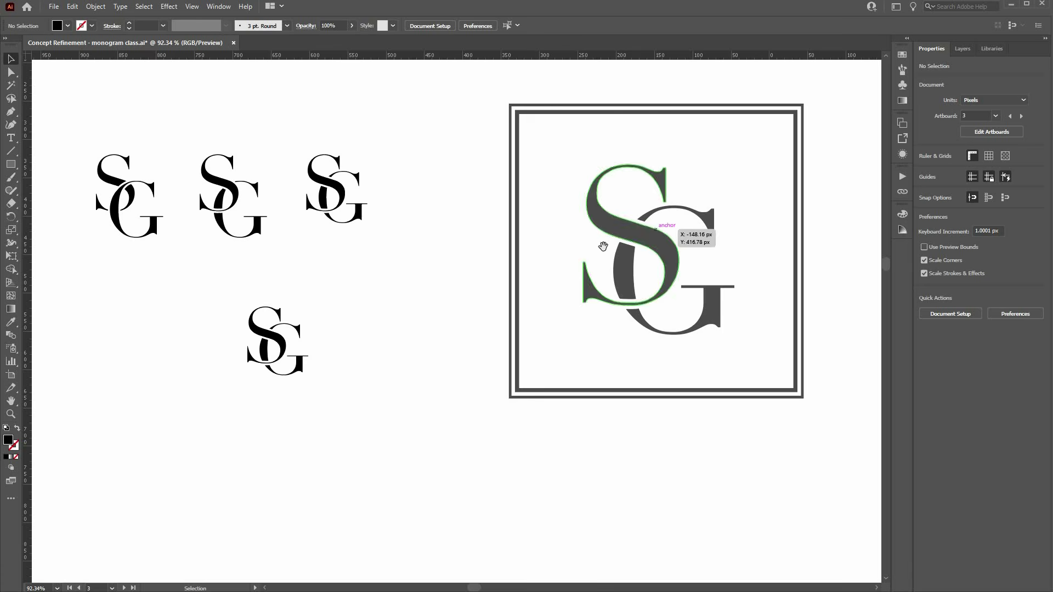
drag(433, 176, 688, 101)
scroll(435, 209, up, 2)
scroll(435, 209, left, 2)
click(431, 198)
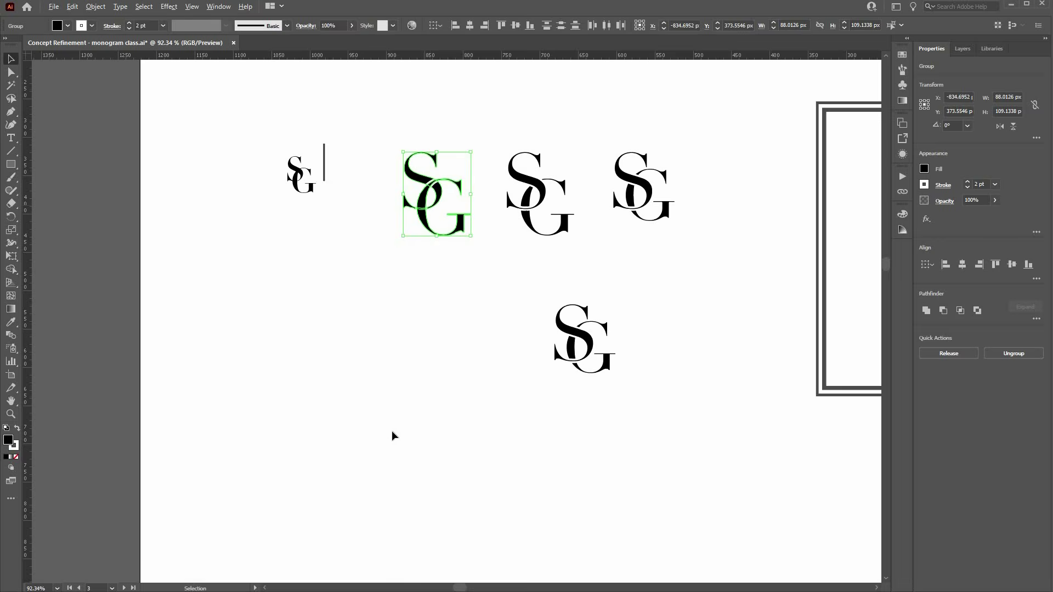
drag(450, 181, 488, 299)
click(552, 385)
- Select both letters of the placed interlocking monogram and expand their appearance to turn the 2 pt white strokes into shapes
drag(270, 398, 378, 236)
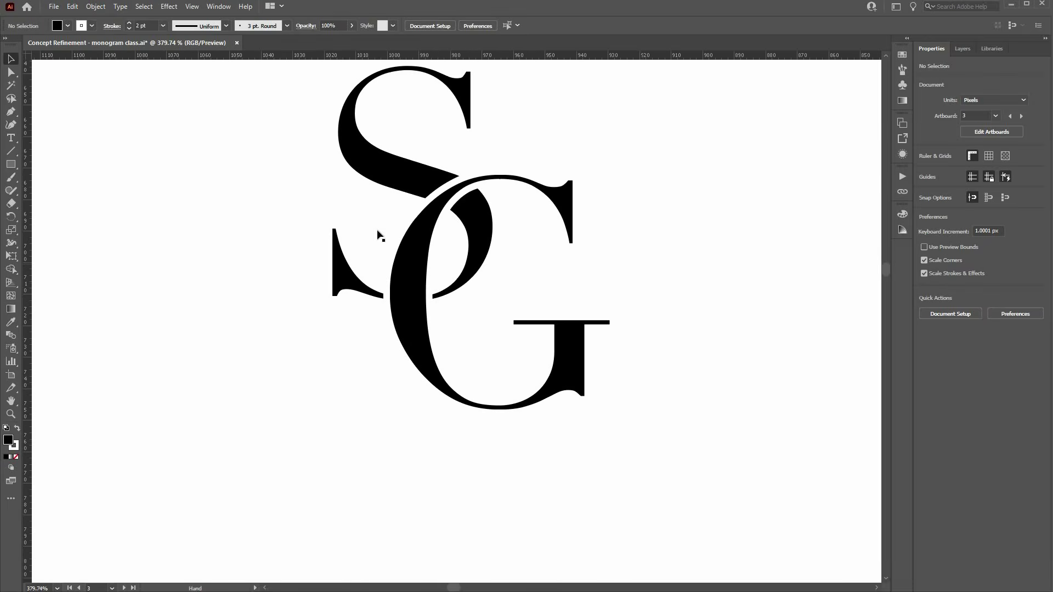
scroll(380, 235, up, 2)
scroll(380, 235, right, 2)
scroll(360, 228, up, 2)
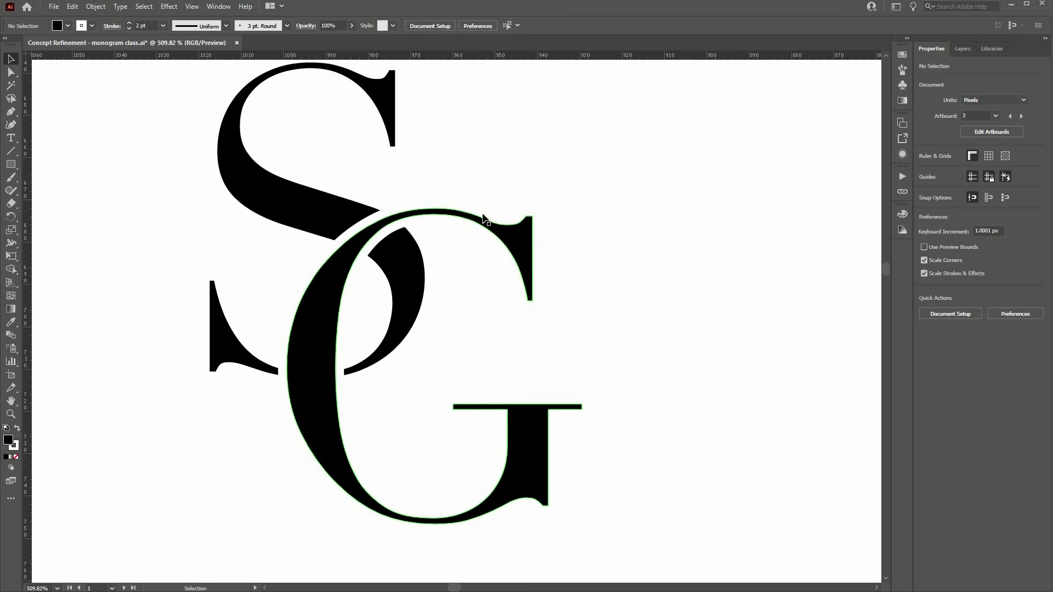
click(516, 240)
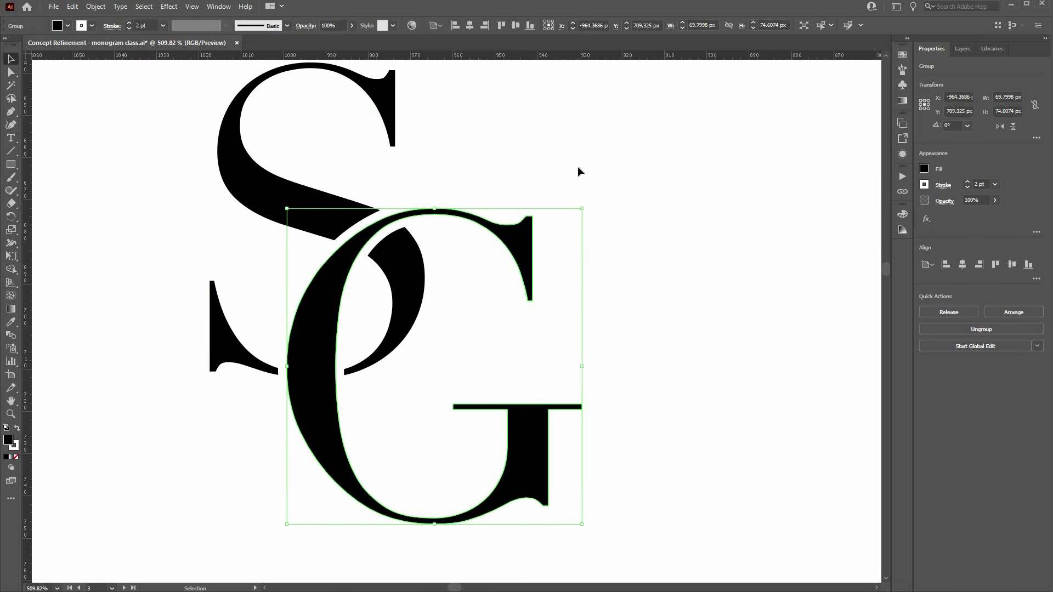
click(258, 407)
drag(536, 158, 299, 377)
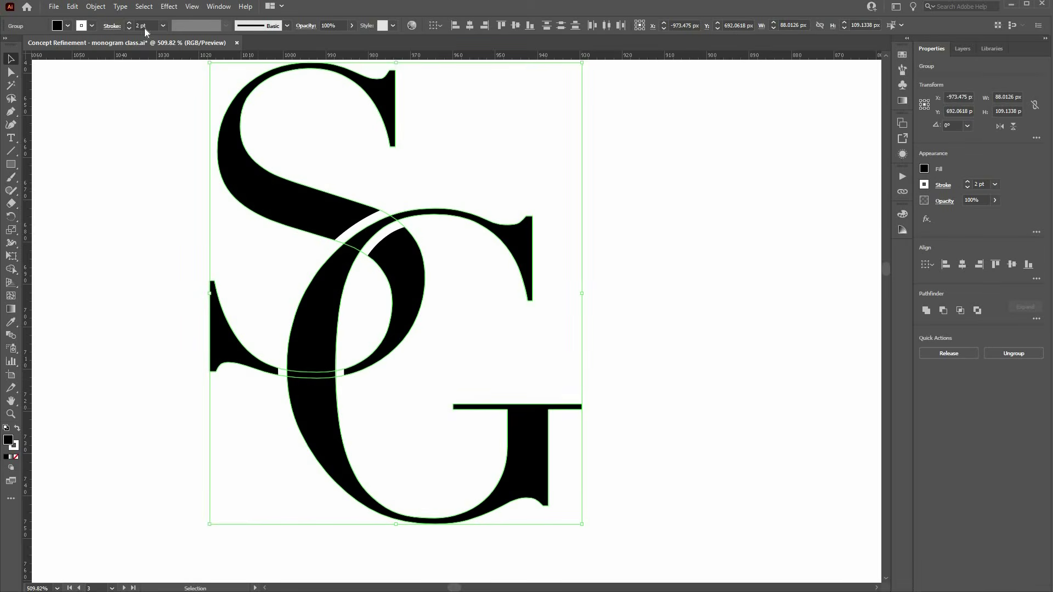
click(96, 7)
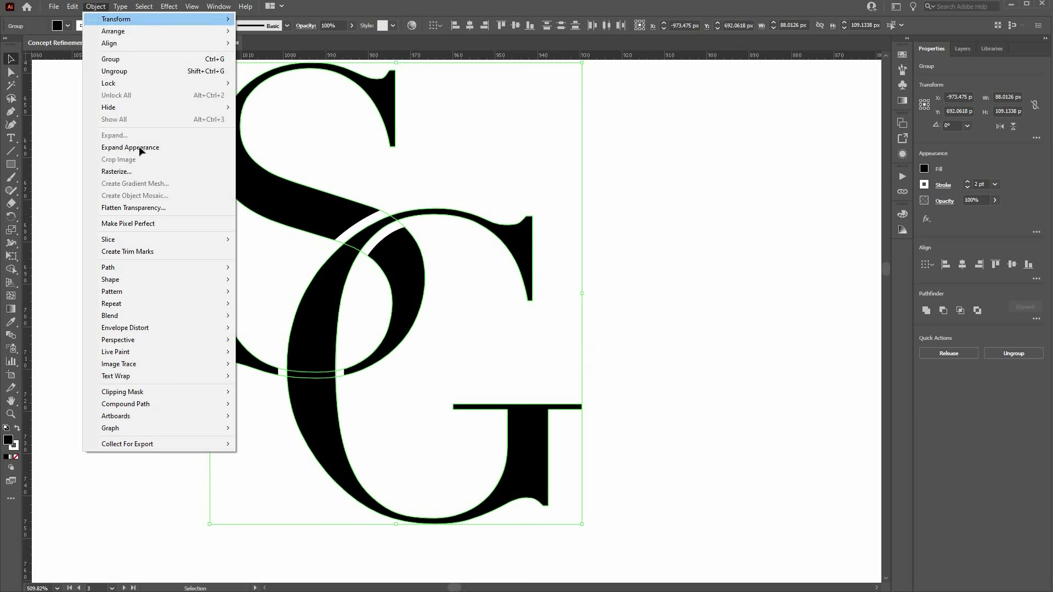
key(Return)
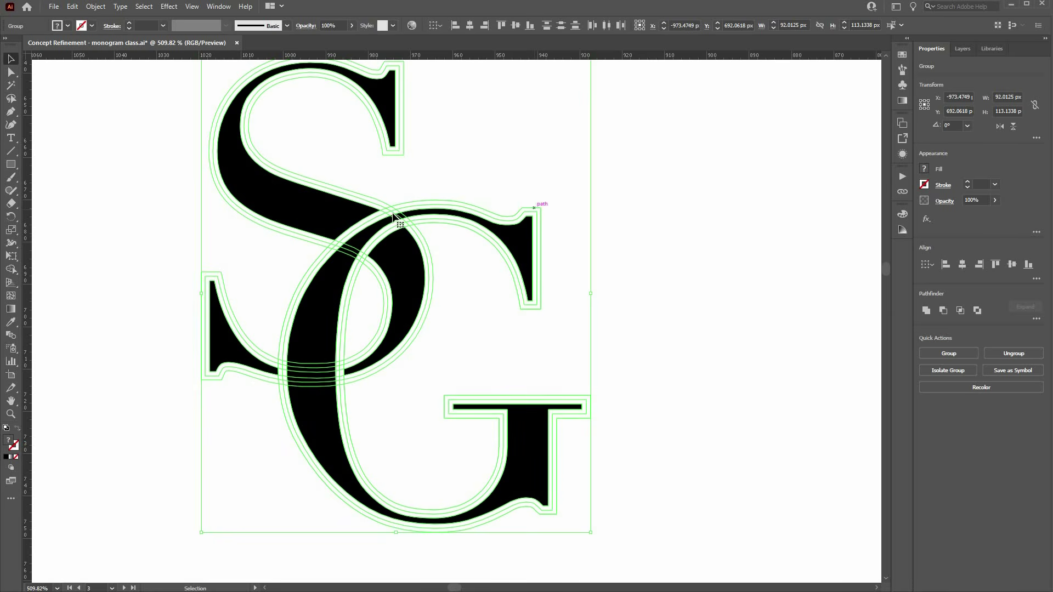
- Remove the white outline pieces around the two upper crossings with Shape Builder, leaving a clean gap in the S along the G
key(ctrl+space)
key(ctrl+equal)
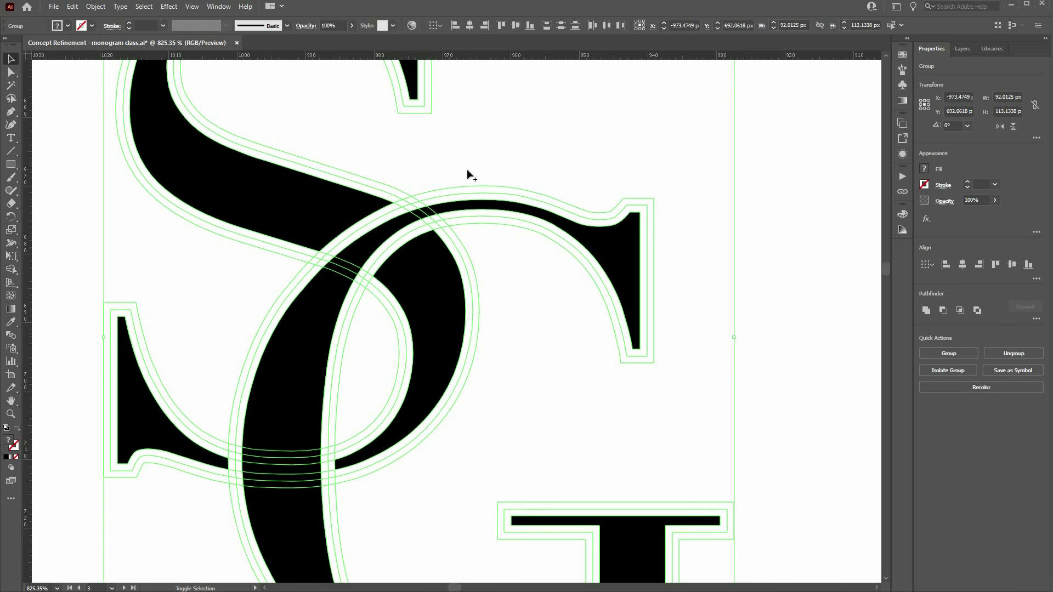
key(shift+m)
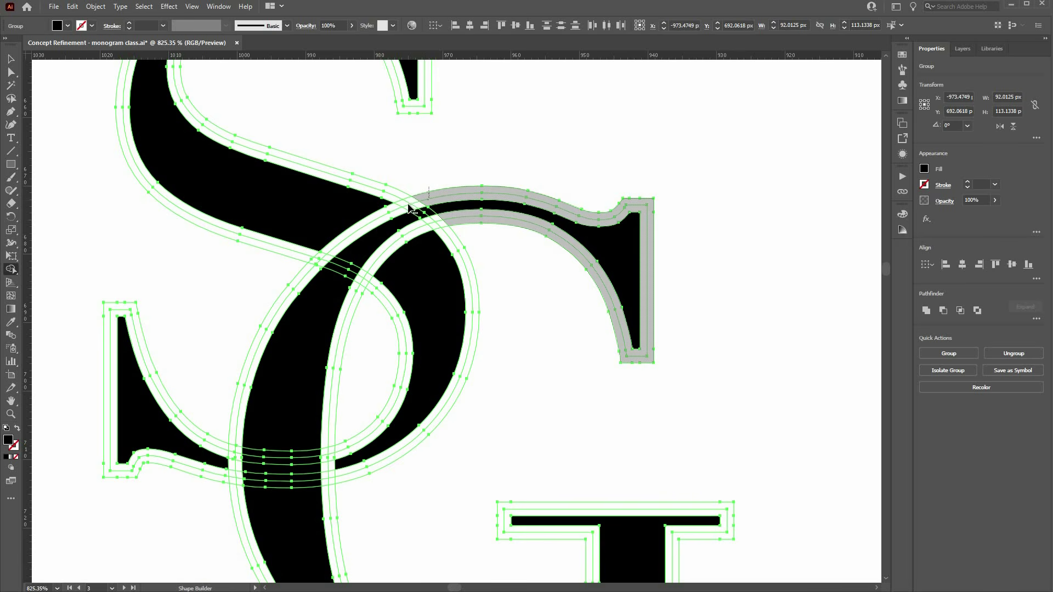
mouse_move(399, 215)
mouse_down()
mouse_move(310, 275)
mouse_move(316, 257)
mouse_move(445, 211)
mouse_up()
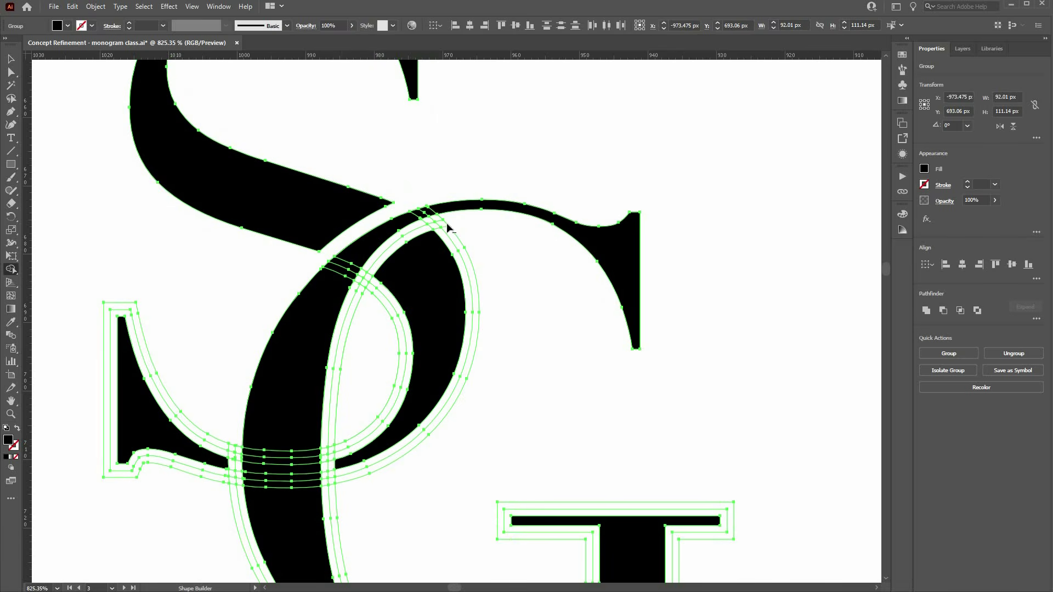
mouse_move(449, 223)
mouse_down()
mouse_move(407, 235)
mouse_move(355, 292)
mouse_up()
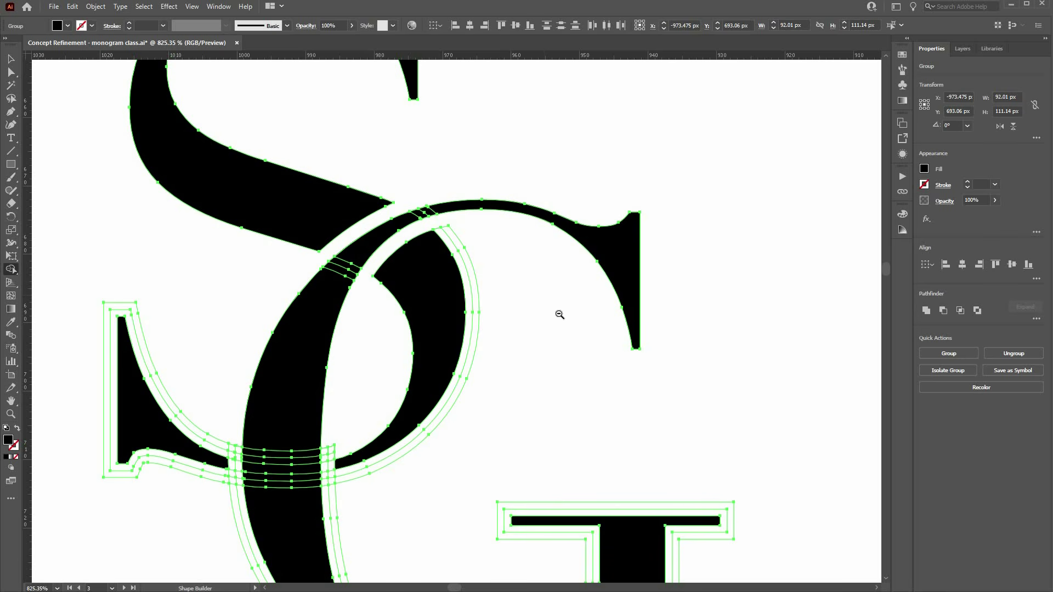
key(v)
key(ctrl+shift+a)
drag(565, 312, 478, 285)
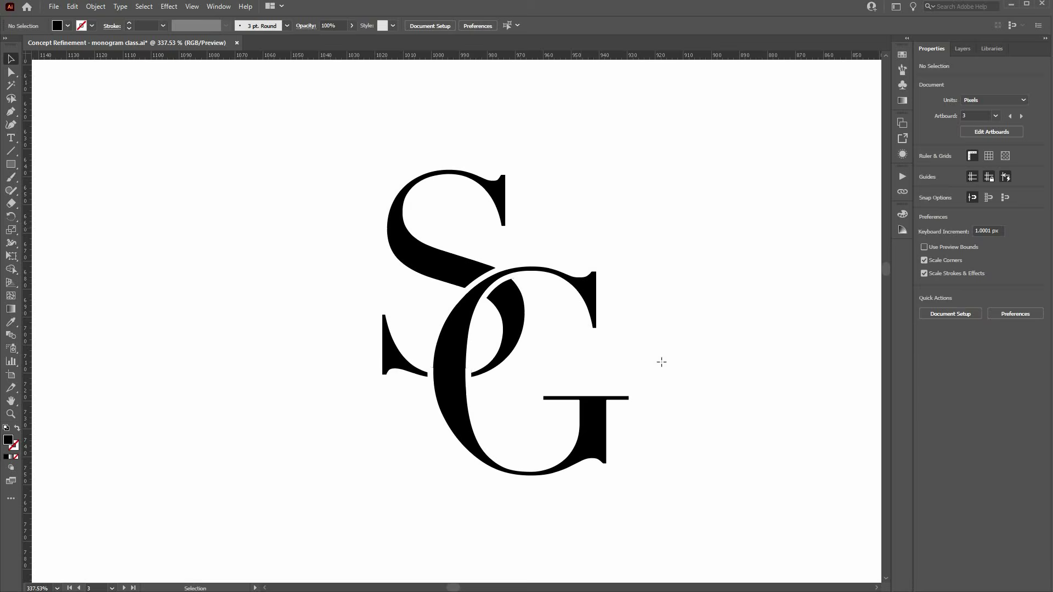
- Draw a black rectangle about 106 px wide and 72 px high over the upper part of the monogram
key(m)
drag(360, 145, 674, 391)
drag(658, 348, 656, 346)
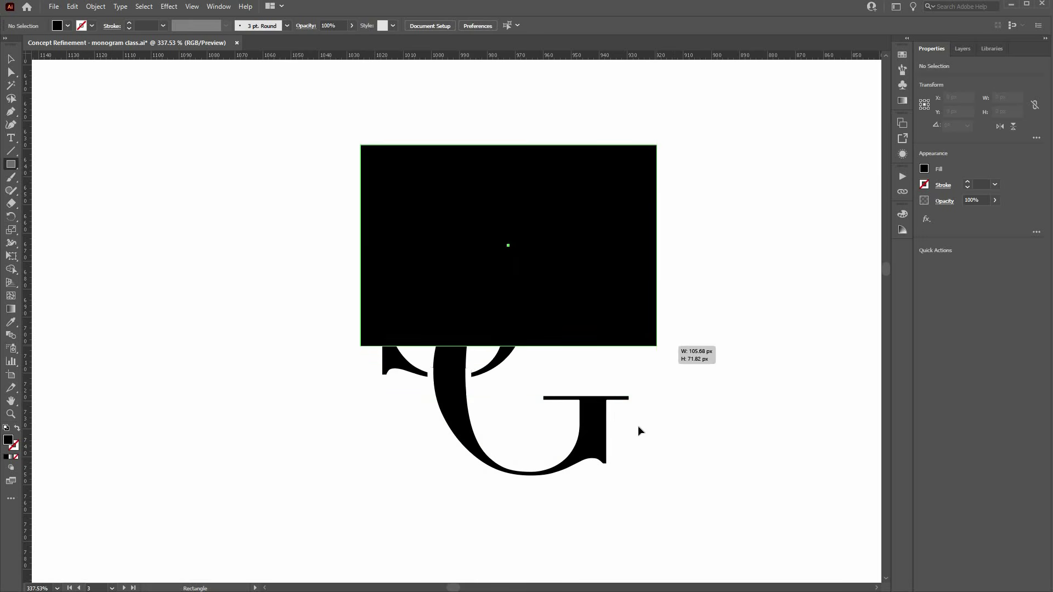
- Select the monogram, arrange it in front of the black rectangle and fill it white
key(v)
drag(670, 465, 400, 373)
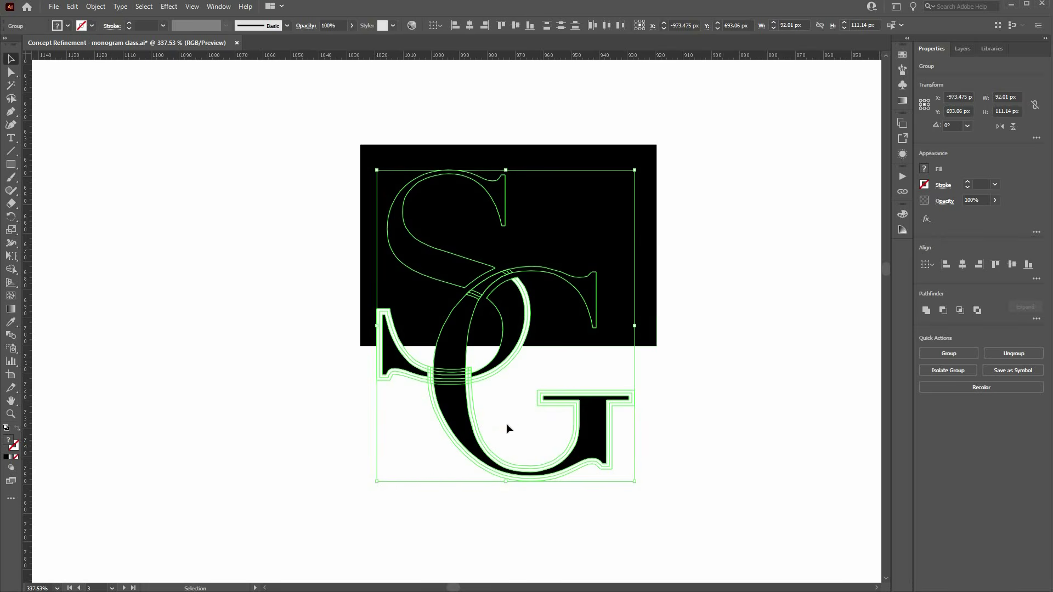
click(528, 401)
drag(666, 459, 395, 364)
click(903, 56)
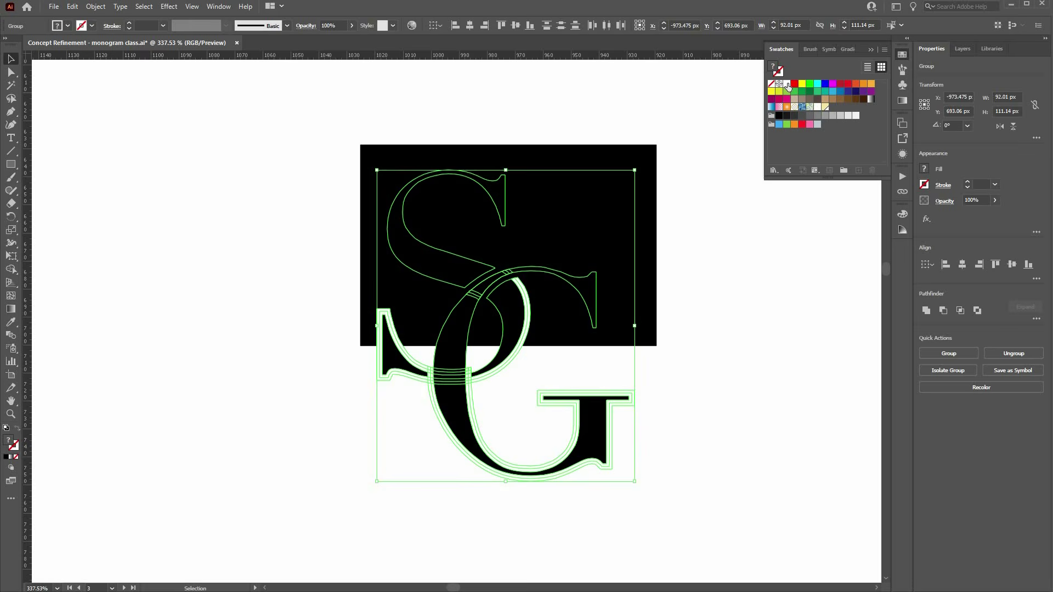
click(696, 250)
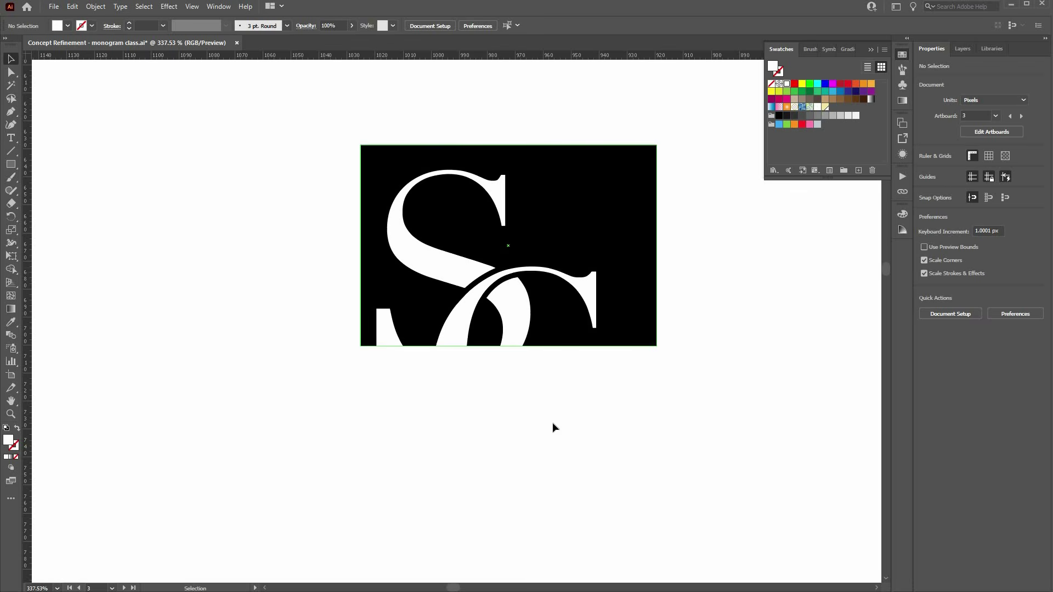
drag(656, 462, 392, 365)
click(809, 89)
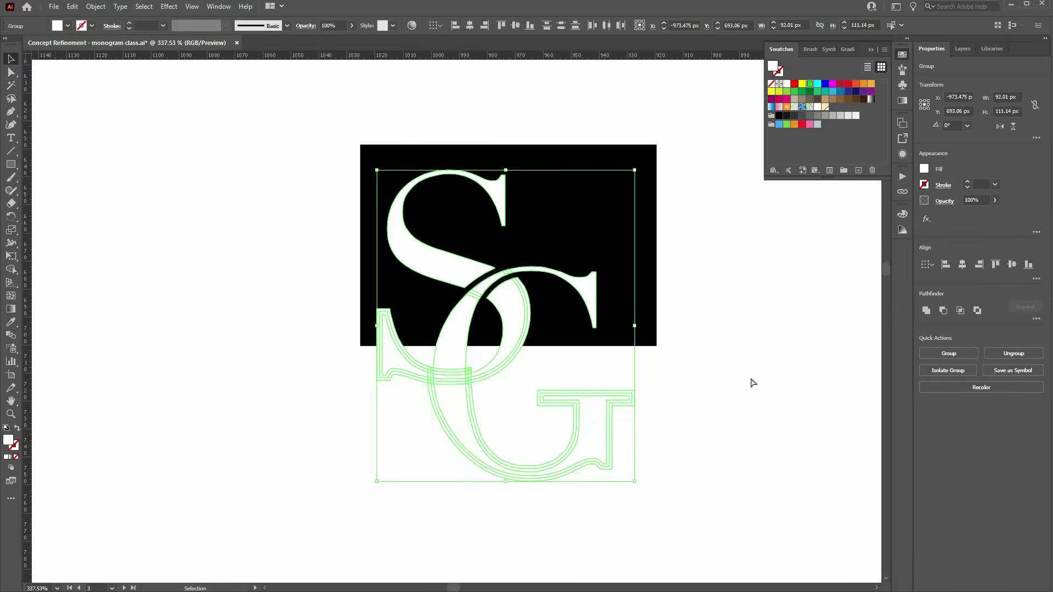
click(727, 335)
key(ctrl+z)
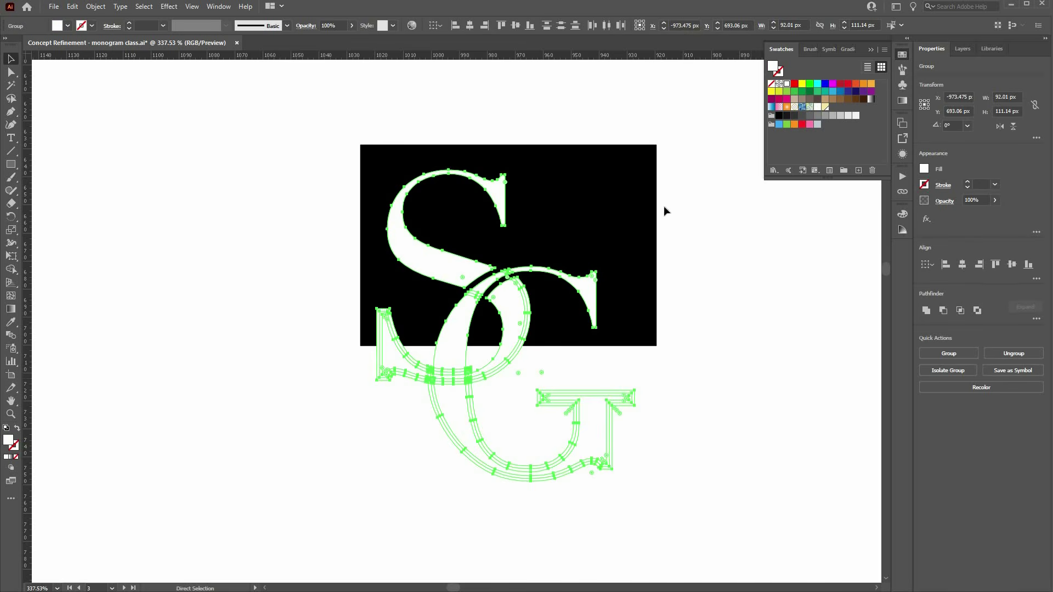
- Delete the black rectangle and fill the whole monogram group black, including its remaining outline shapes
key(ctrl+2)
click(466, 275)
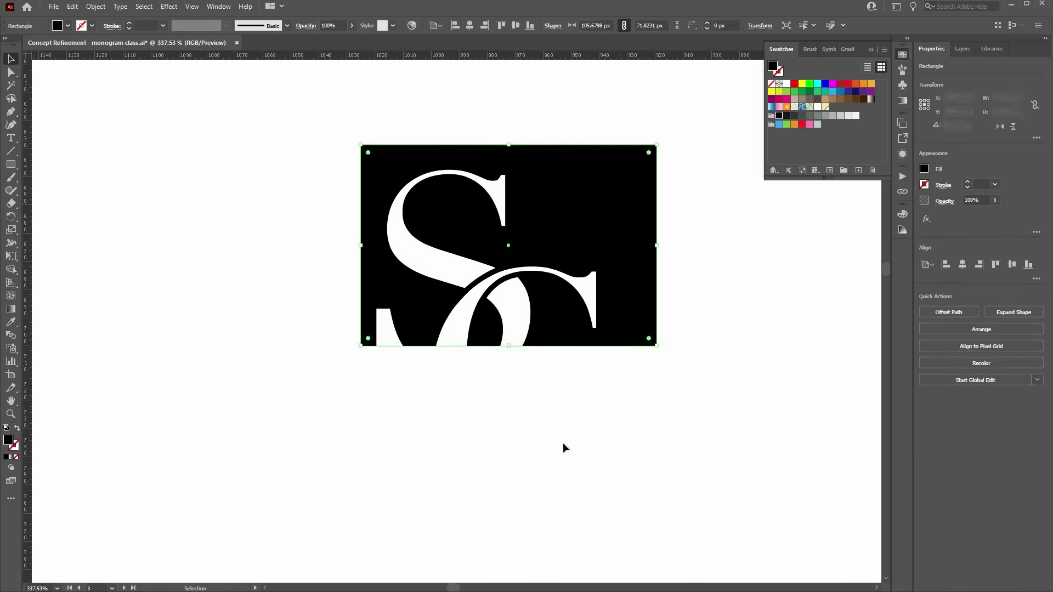
key(Delete)
key(ctrl+shift+z)
key(ctrl+shift+z)
key(ctrl+shift+z)
key(ctrl+shift+z)
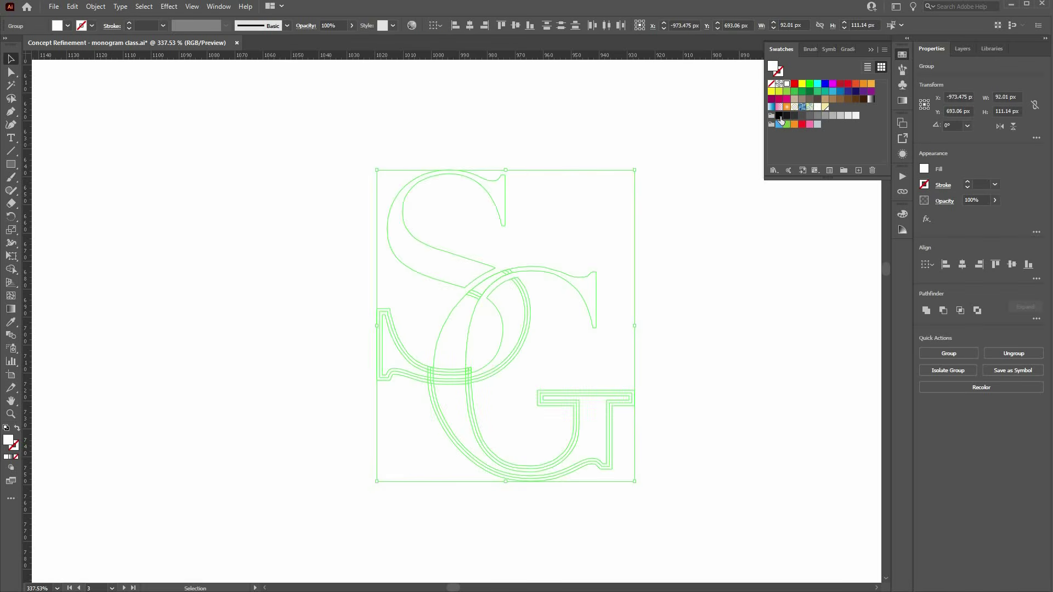
key(ctrl+z)
key(ctrl+z)
drag(482, 341, 658, 350)
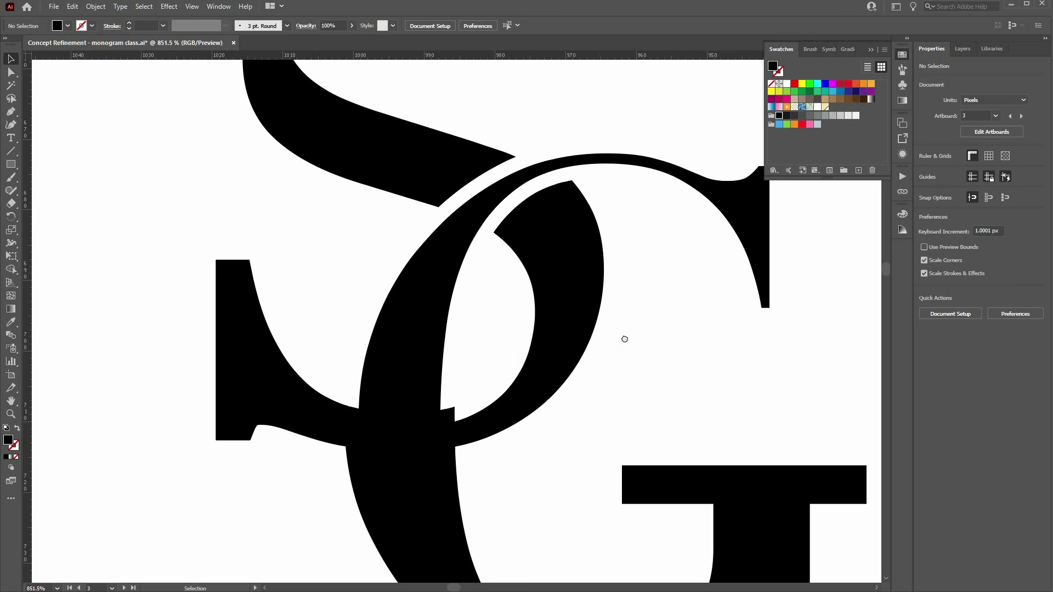
- Remove the outline pieces around the lower crossing and the rest of the letters with Shape Builder, leaving gaps in the G along the S
drag(500, 390, 454, 352)
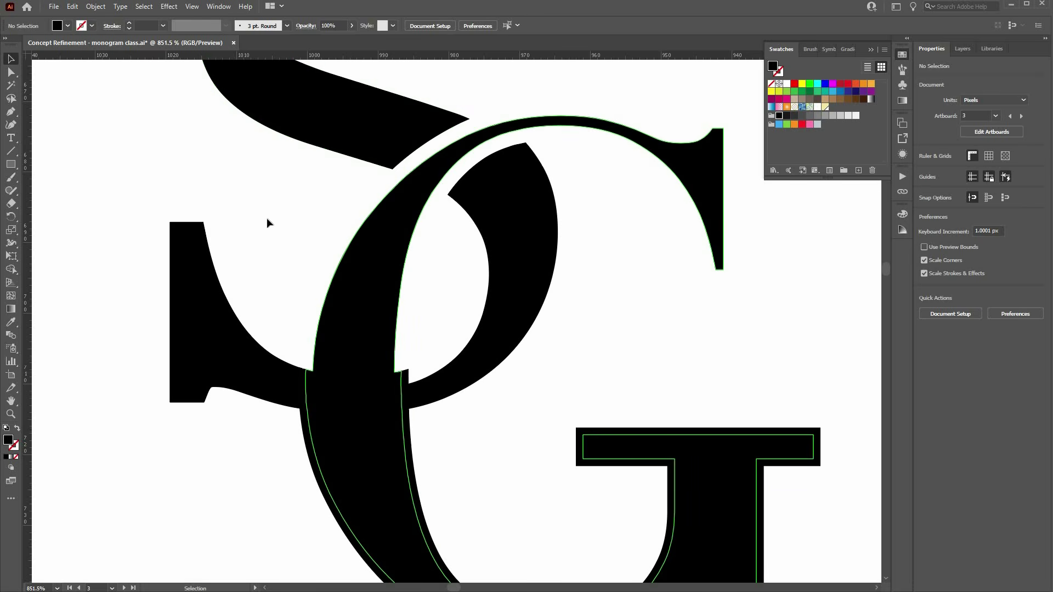
drag(265, 213, 491, 446)
key(shift+m)
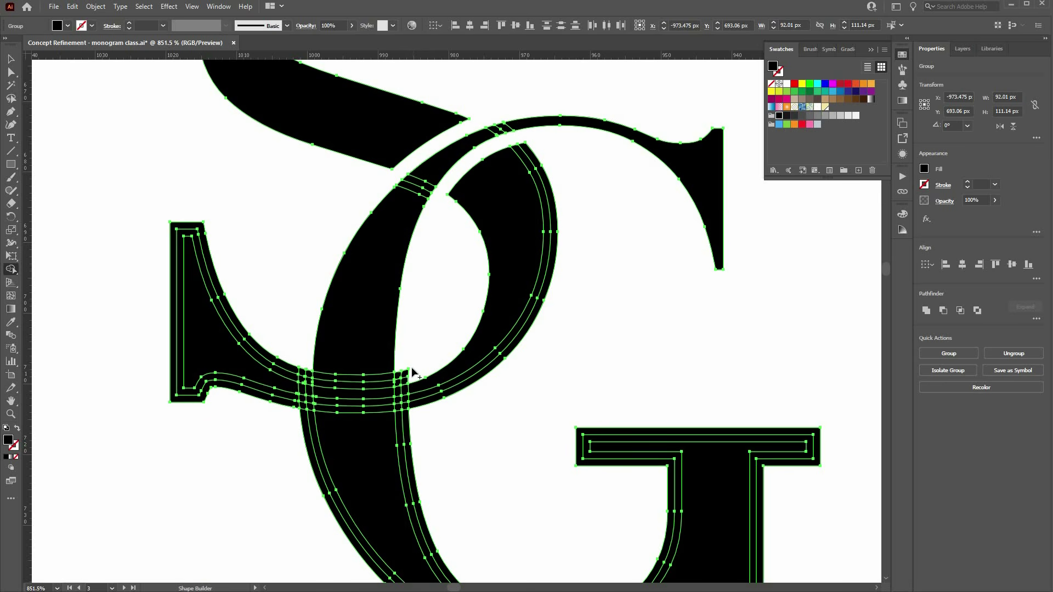
mouse_move(415, 369)
mouse_down()
mouse_move(386, 379)
mouse_move(403, 380)
mouse_move(323, 382)
mouse_move(294, 368)
mouse_move(316, 400)
mouse_move(294, 407)
mouse_move(405, 403)
mouse_move(405, 422)
mouse_move(415, 402)
mouse_up()
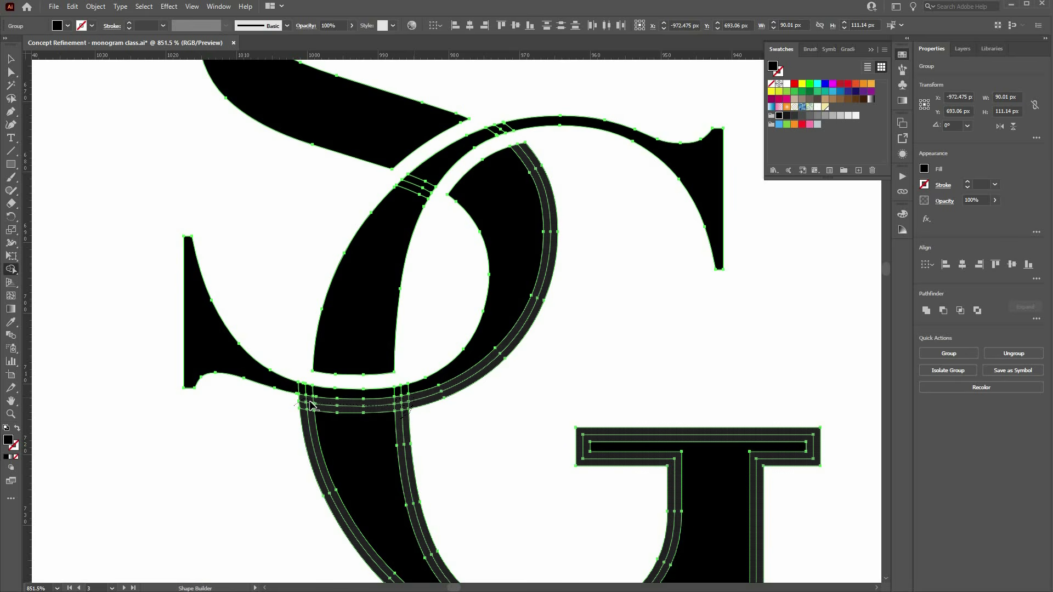
key(ctrl+z)
drag(526, 420, 418, 428)
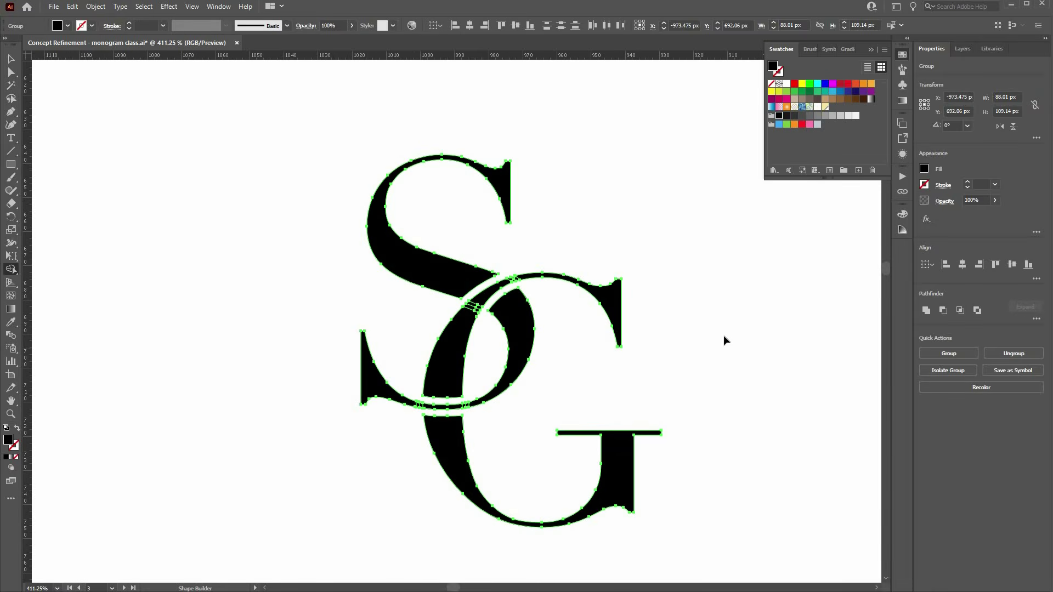
key(v)
click(724, 337)
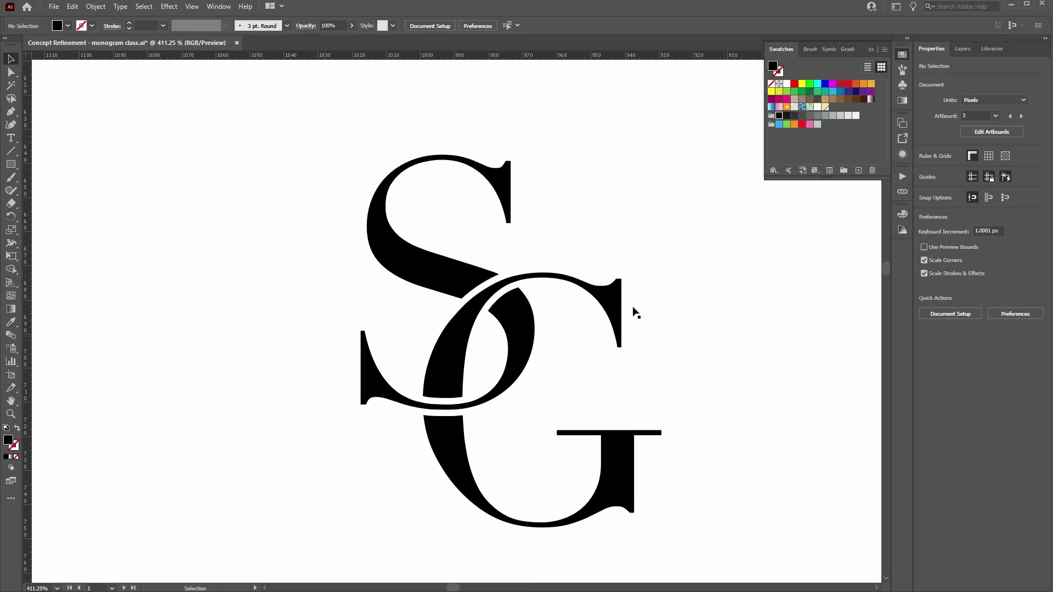
- Review the finished interlocking monogram against the boxed versions and the gold Stanley Gibbons logo on the dark background
scroll(638, 310, down, 2)
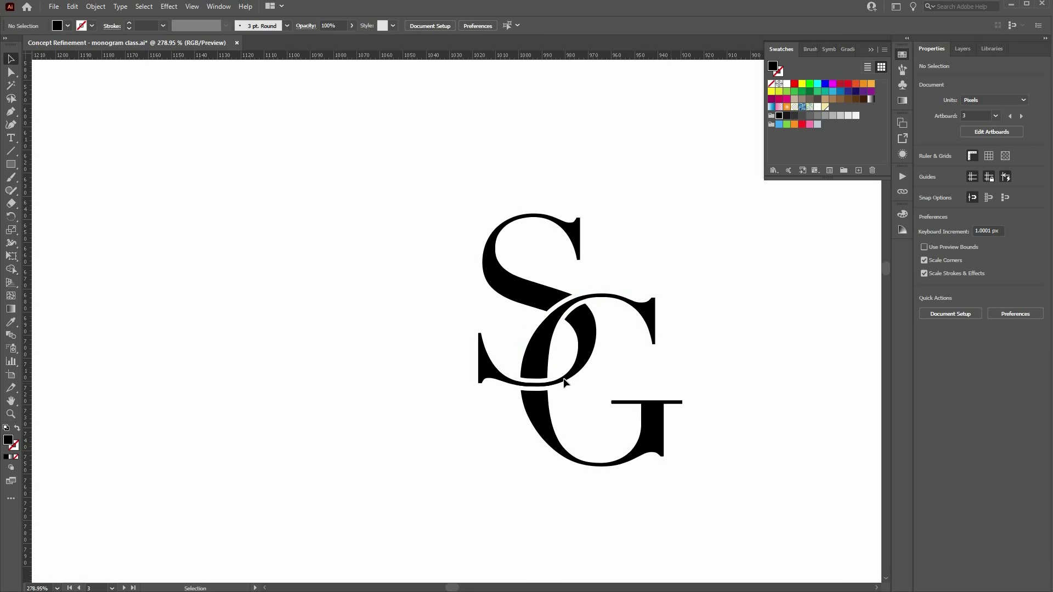
key(space)
drag(564, 378, 416, 383)
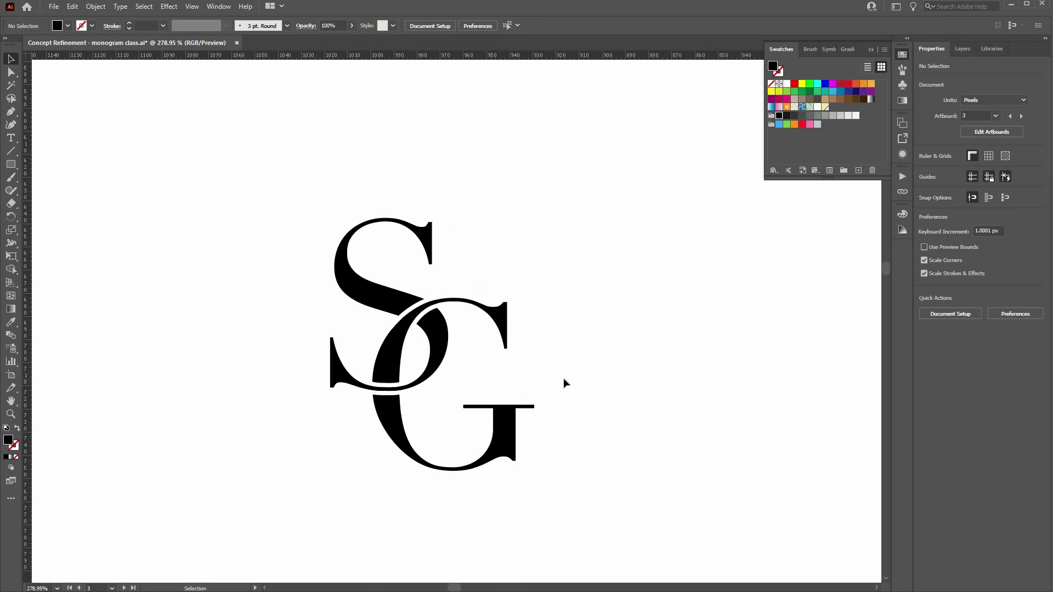
key(ctrl+alt+space)
drag(625, 384, 591, 391)
key(space)
drag(513, 394, 50, 450)
key(space)
drag(689, 344, 577, 350)
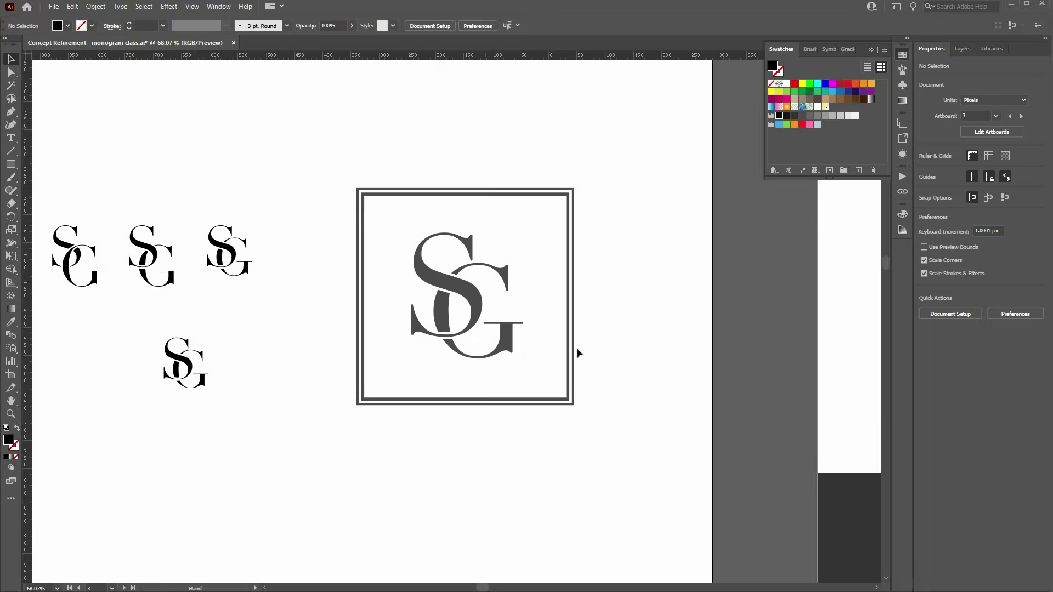
scroll(577, 352, right, 1)
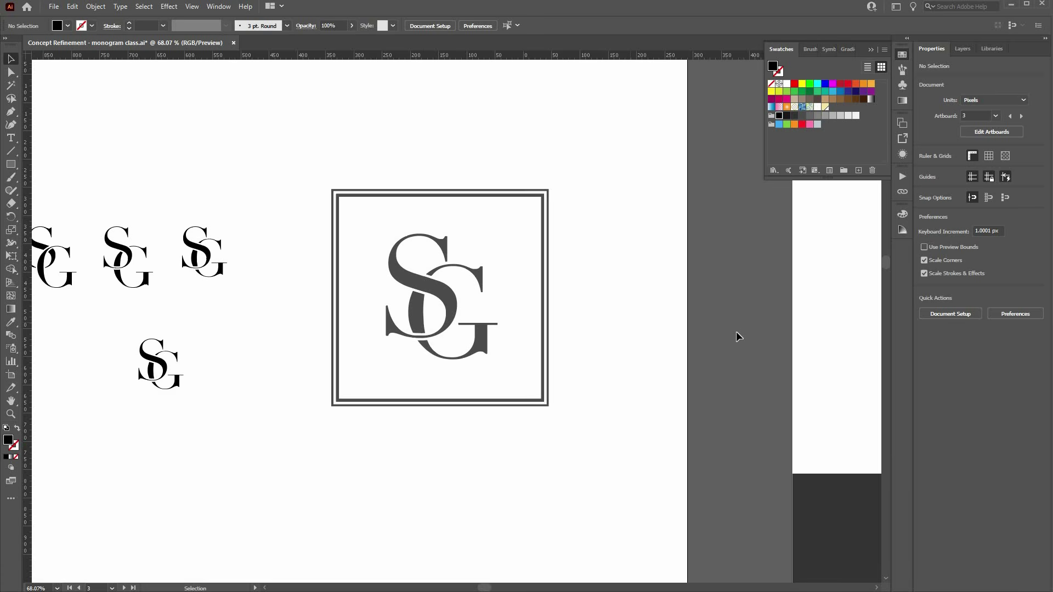
scroll(736, 332, left, 2)
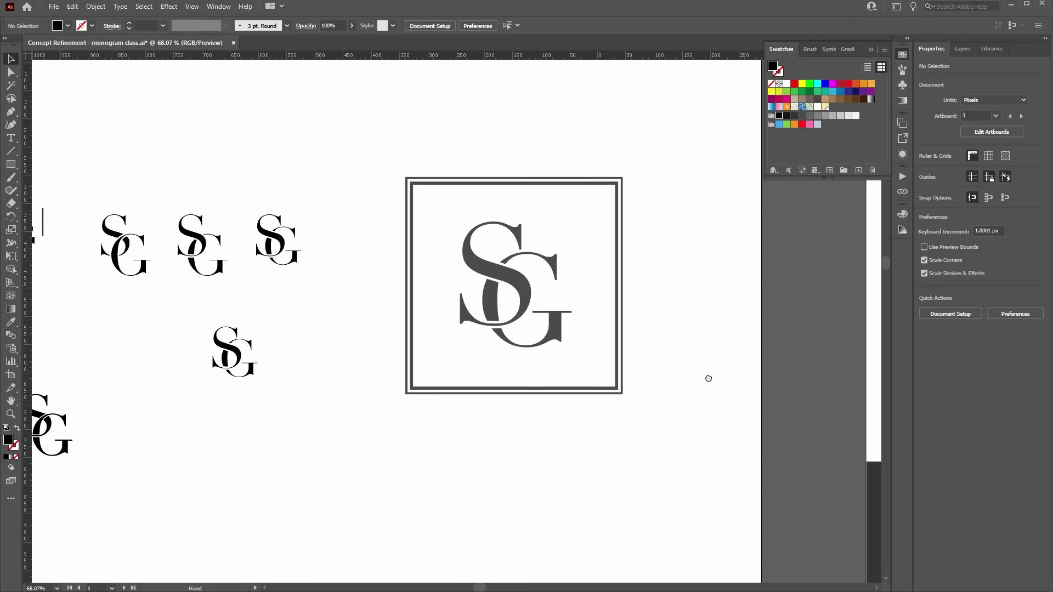
scroll(411, 384, right, 8)
scroll(548, 433, right, 10)
scroll(624, 442, right, 3)
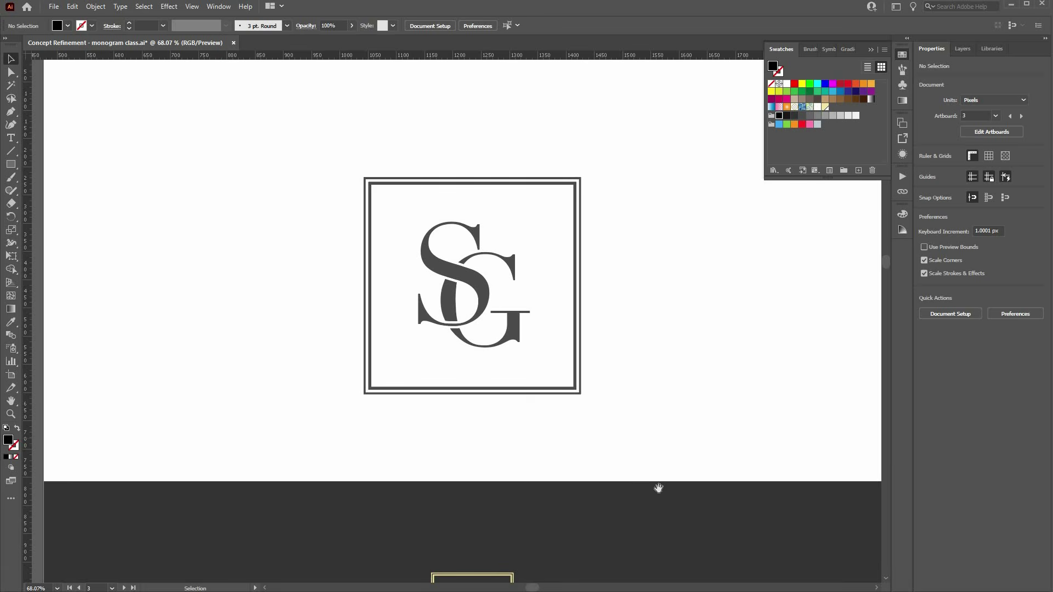
drag(698, 507, 707, 345)
scroll(582, 329, down, 5)
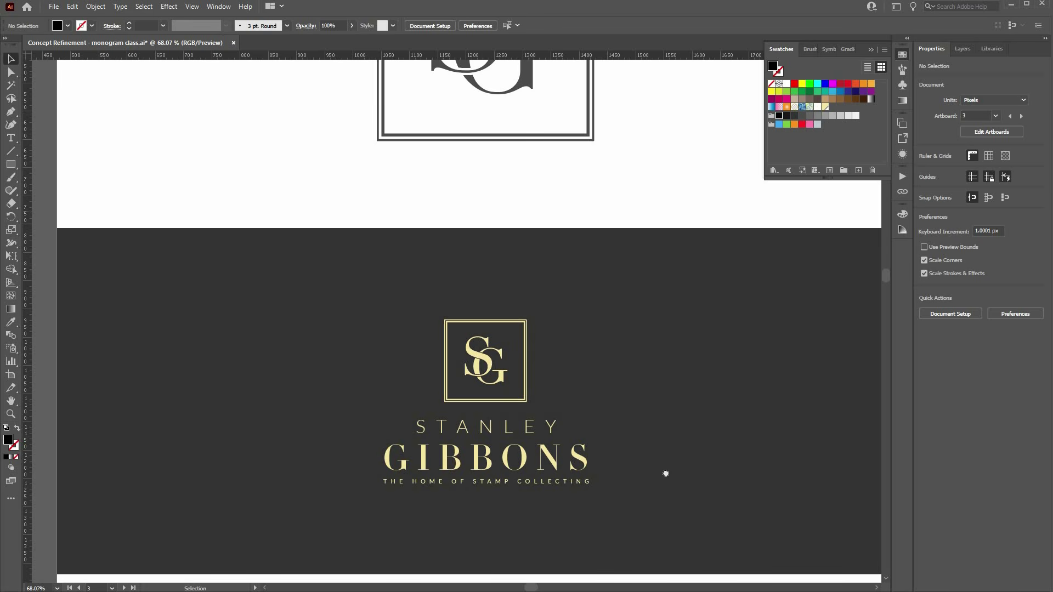
- Duplicate the boxed SG monogram without its frame into the empty space beside the box
scroll(723, 427, up, 5)
drag(427, 296, 193, 252)
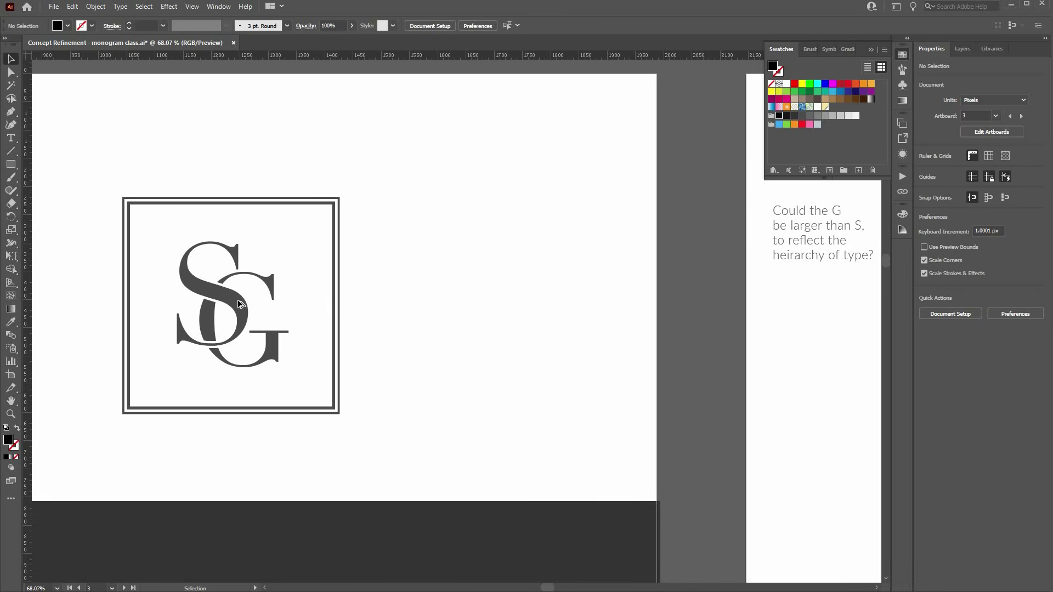
drag(272, 246, 183, 377)
drag(271, 254, 524, 254)
click(600, 437)
- Place a dark grey rectangle about 404 by 448 px behind the copied monogram and fill the monogram white
key(m)
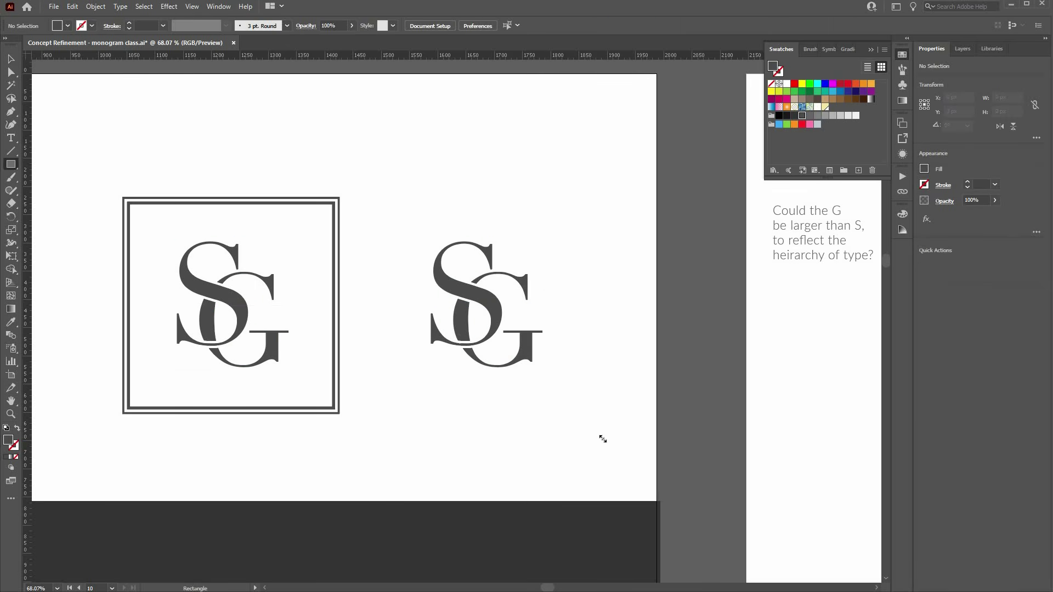
drag(373, 185, 601, 437)
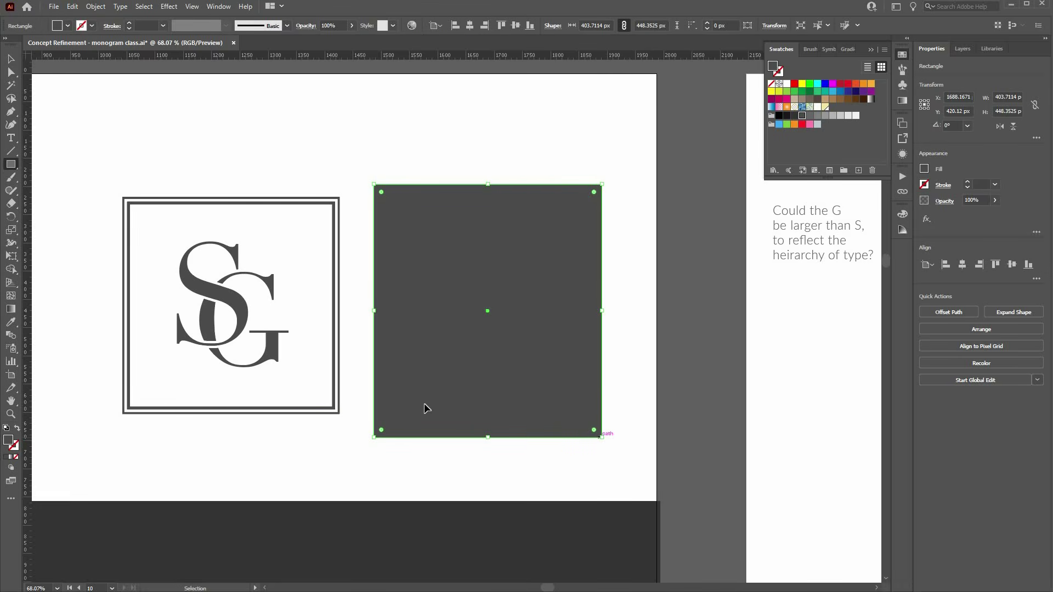
key(v)
drag(621, 206, 460, 429)
shift+click(600, 268)
key(ctrl+shift+bracketright)
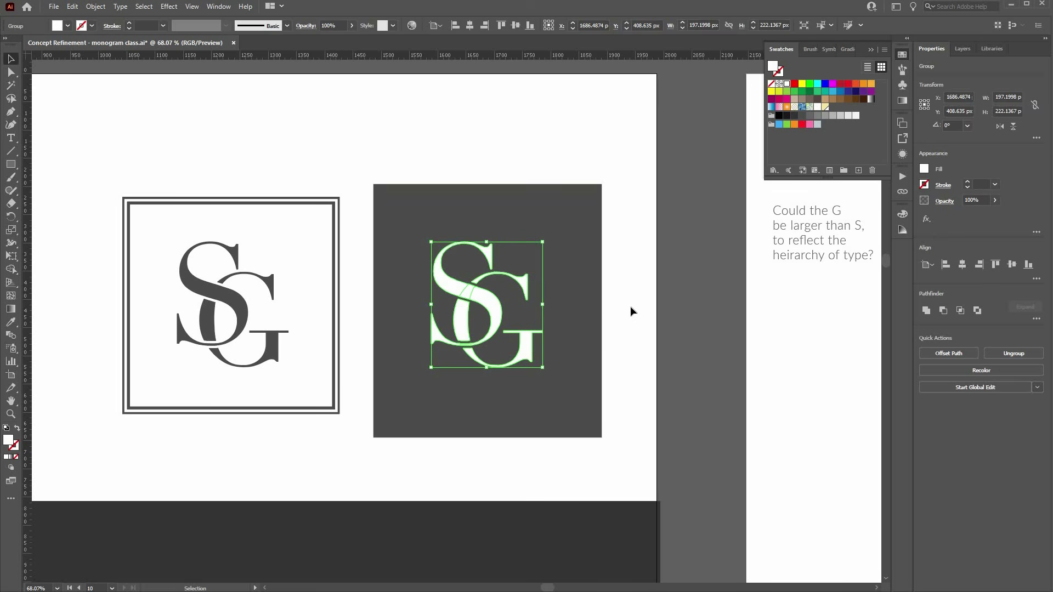
click(630, 306)
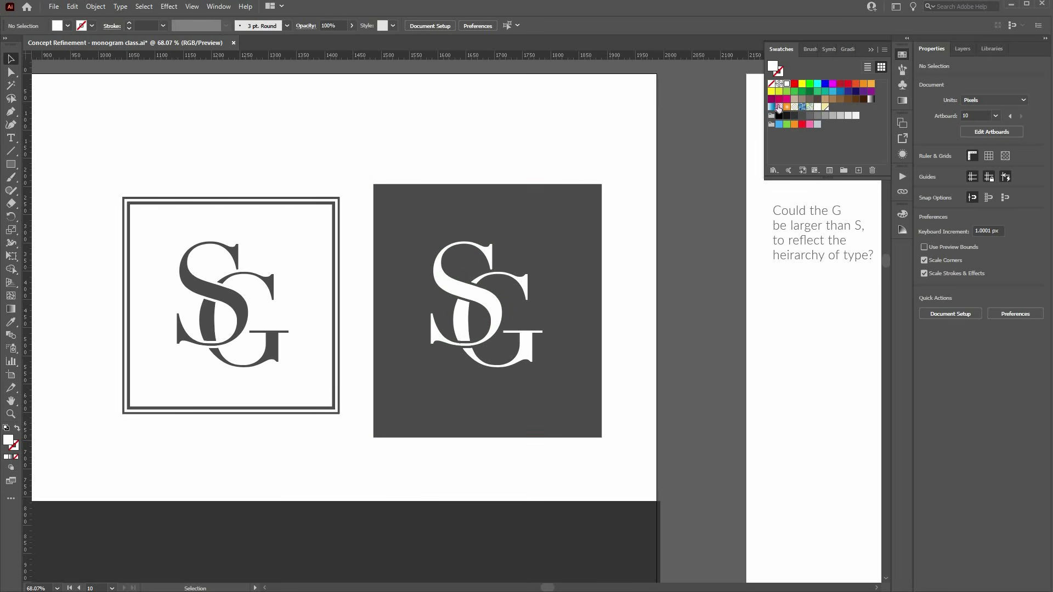
- Change the fill of the rectangle behind the white monogram to black
key(ctrl+z)
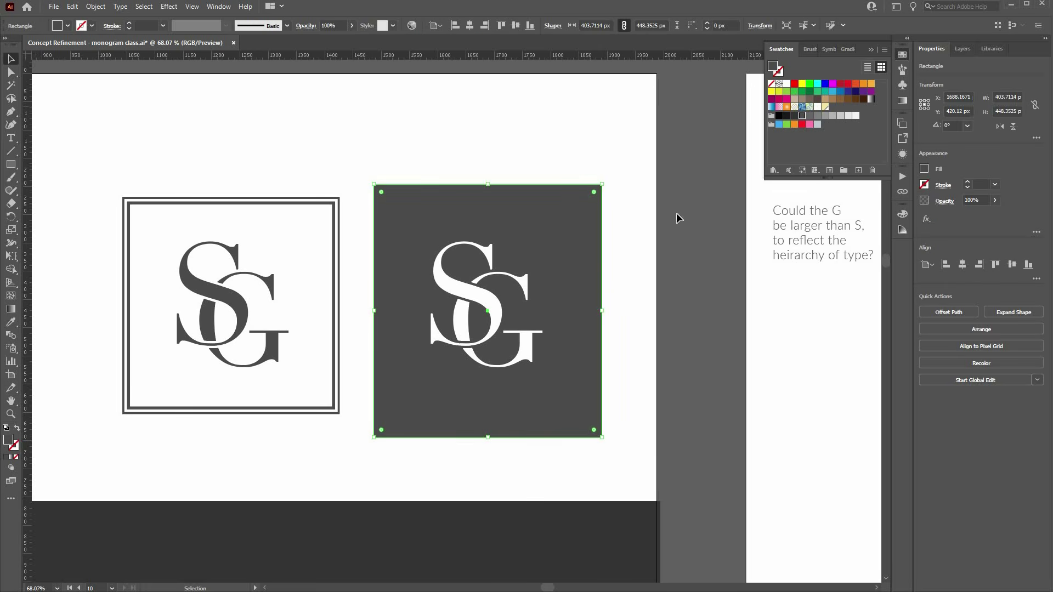
key(ctrl+shift+z)
click(636, 268)
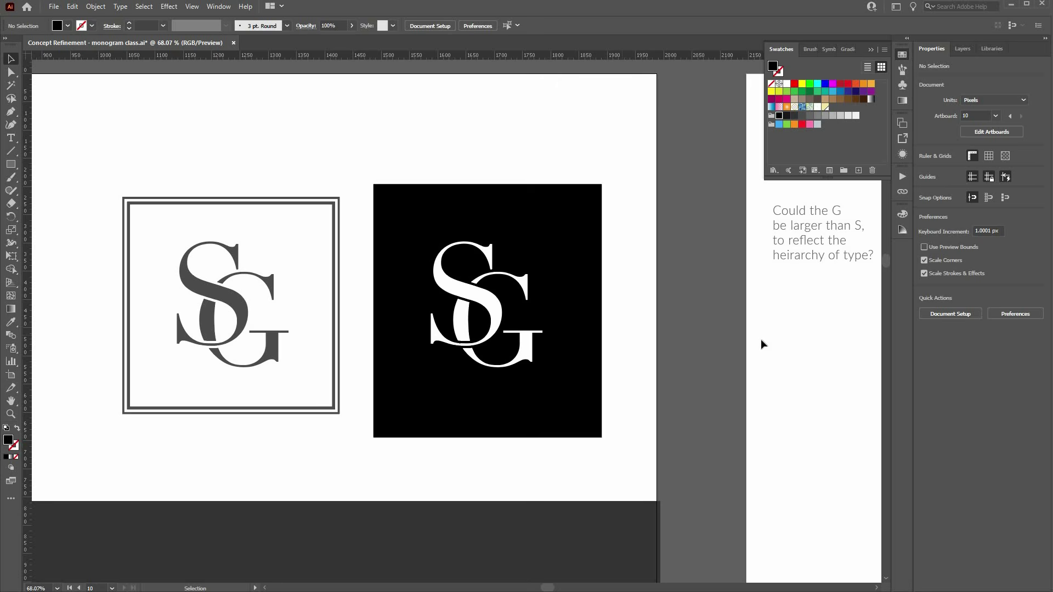
- Delete the white monogram copy together with its black rectangle
scroll(761, 340, left, 5)
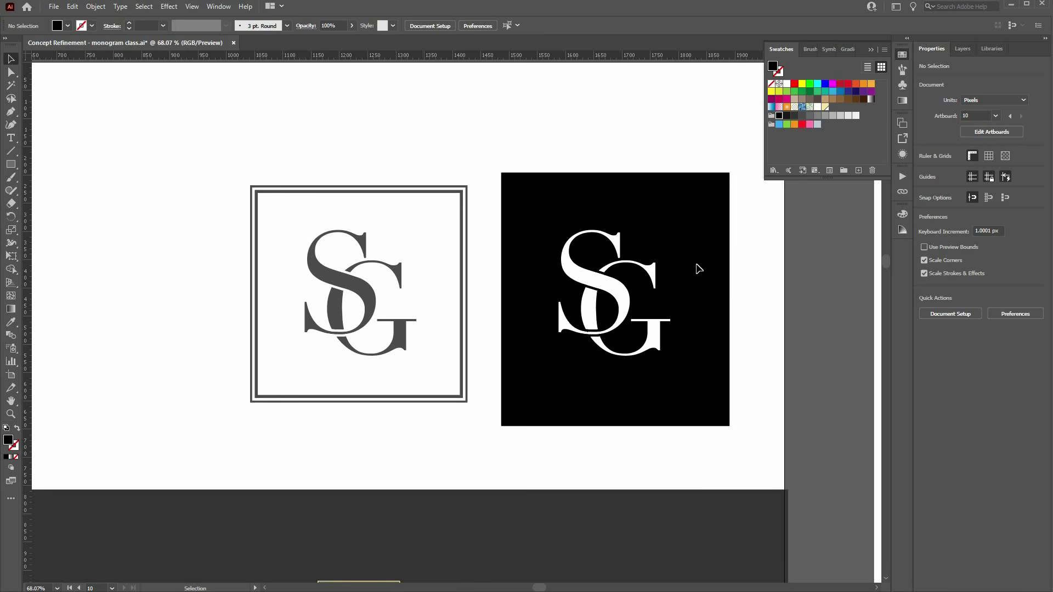
click(530, 385)
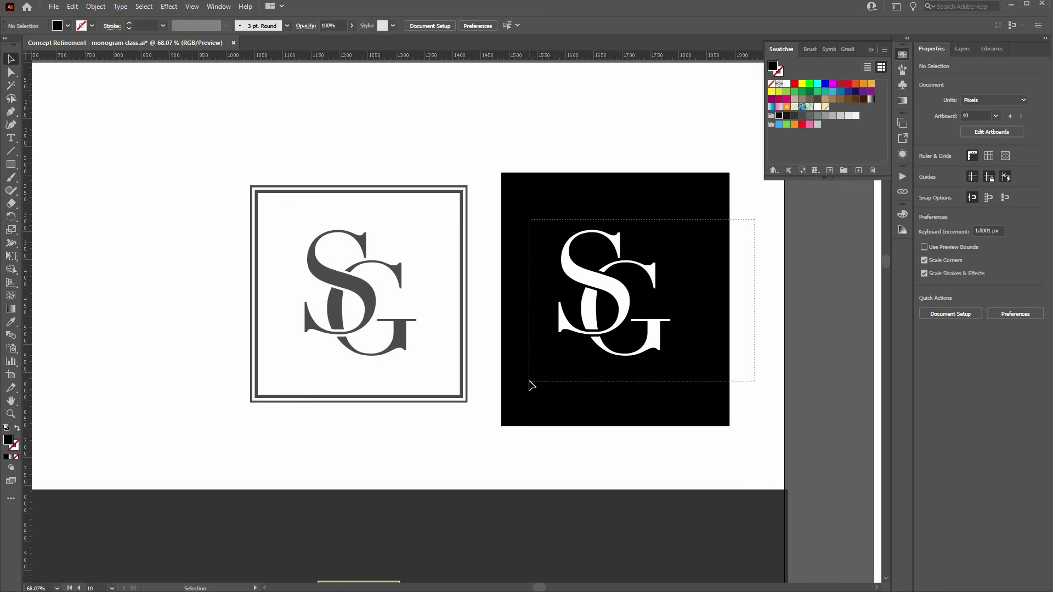
key(Delete)
- Examine the gold Stanley Gibbons logo with its boxed monogram on the dark background
scroll(536, 432, right, 1)
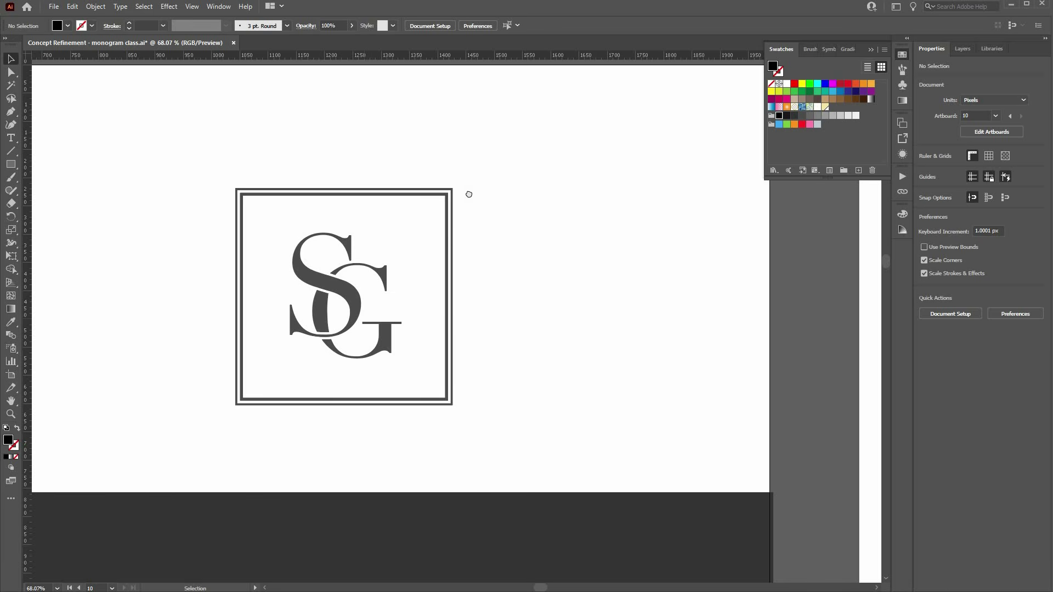
scroll(483, 181, down, 10)
scroll(512, 402, left, 2)
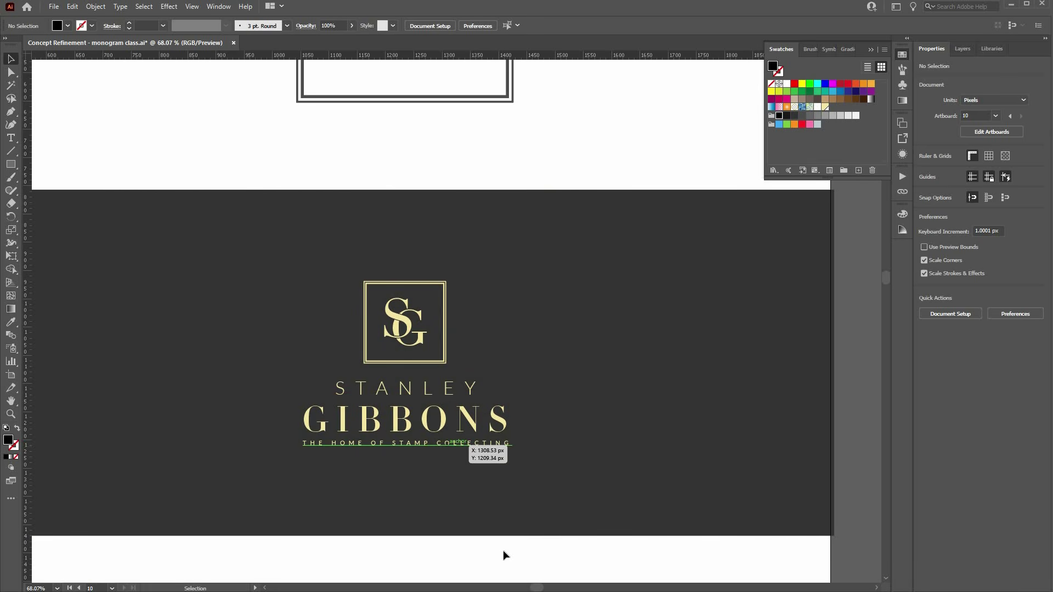
key(ctrl+space)
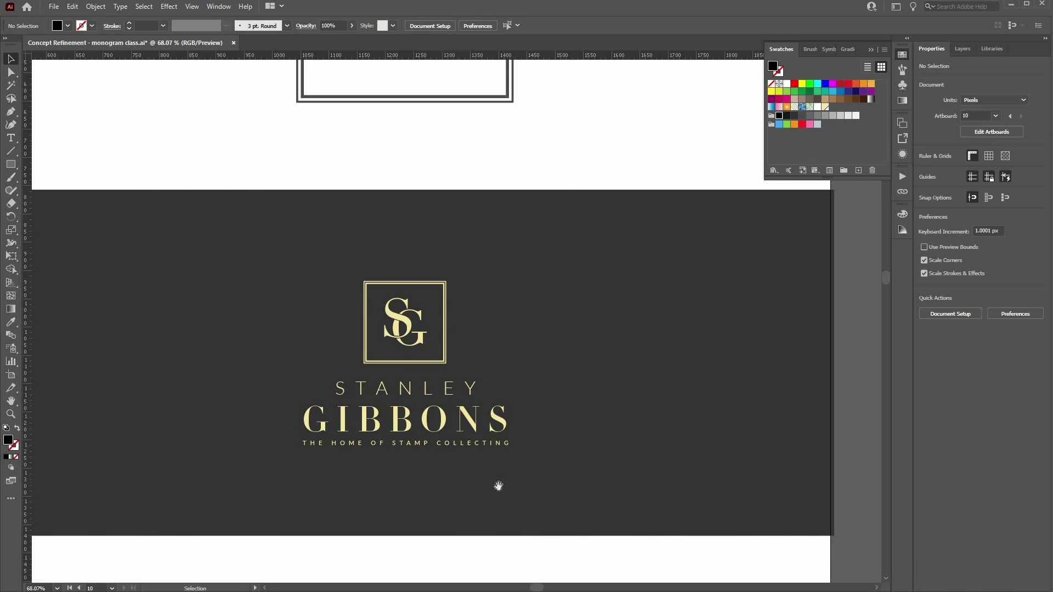
drag(523, 522, 651, 507)
drag(628, 472, 651, 507)
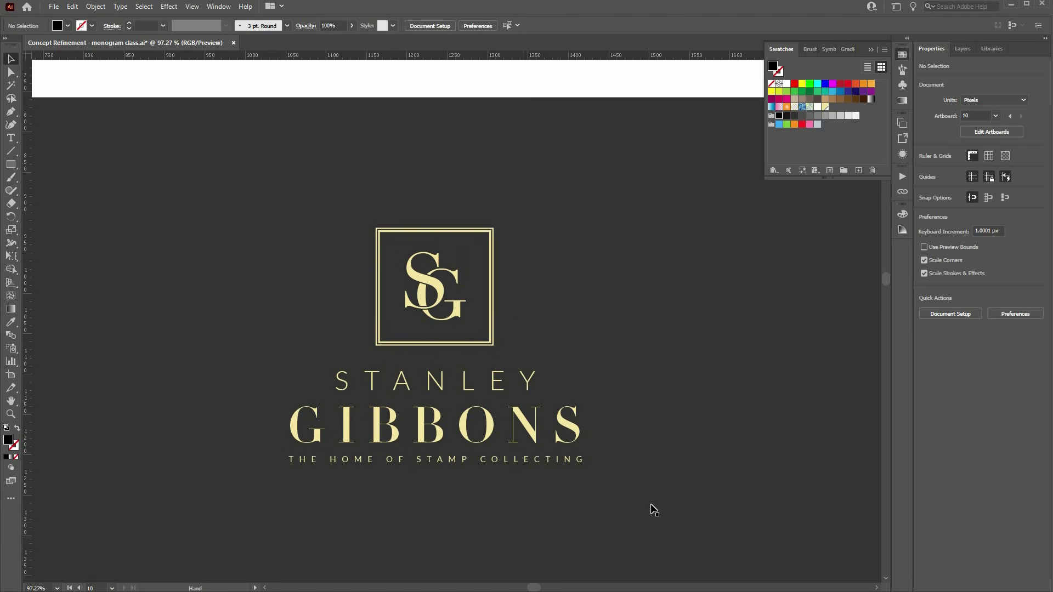